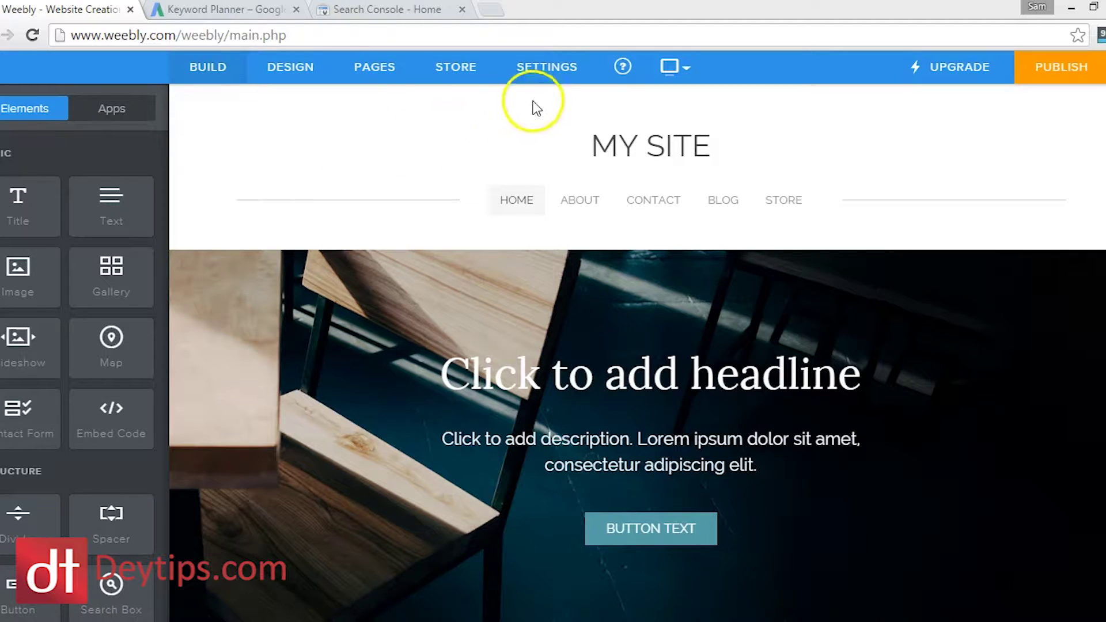
# Step: In the site's general settings, change the site title to "Car seller in London"
pyautogui.click(549, 85)
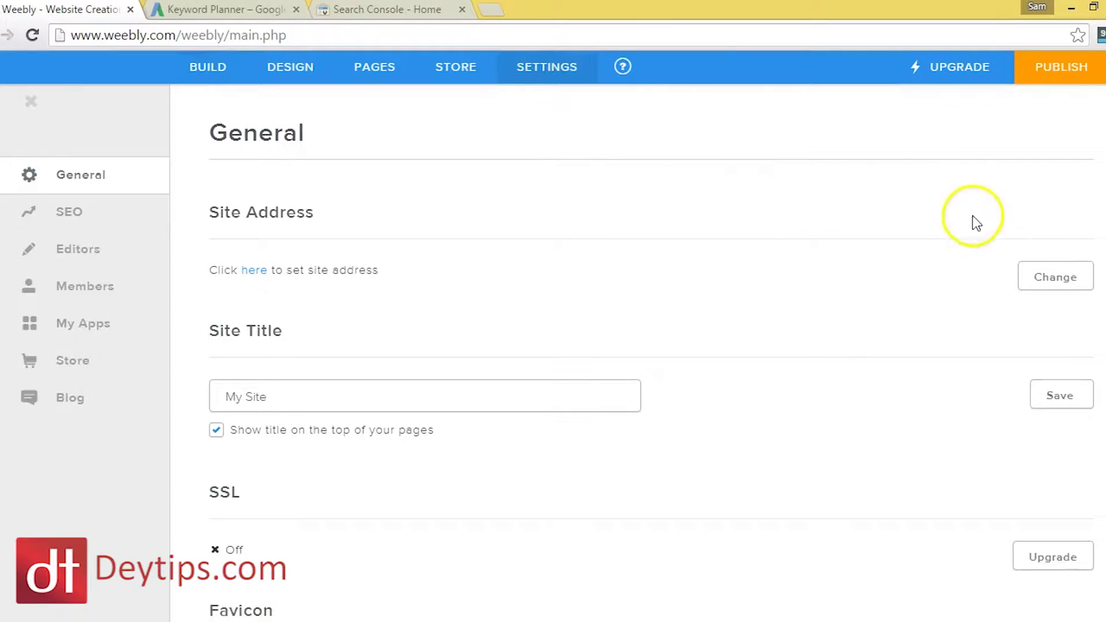
pyautogui.scroll(-3, 679, 172)
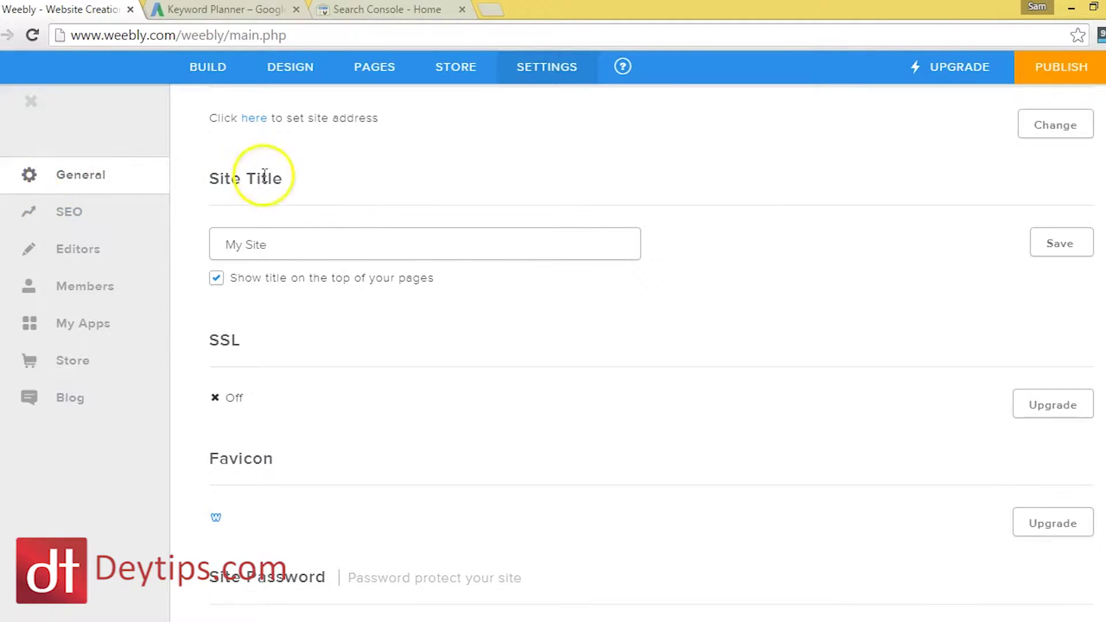
pyautogui.moveTo(303, 243); pyautogui.dragTo(227, 242)
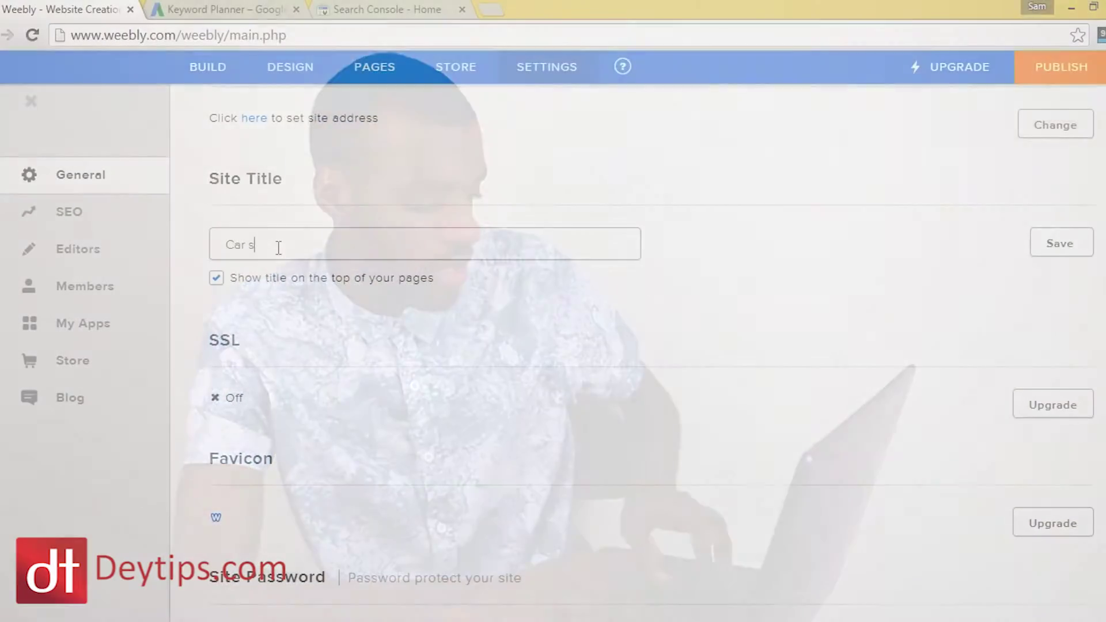
pyautogui.write('ller')
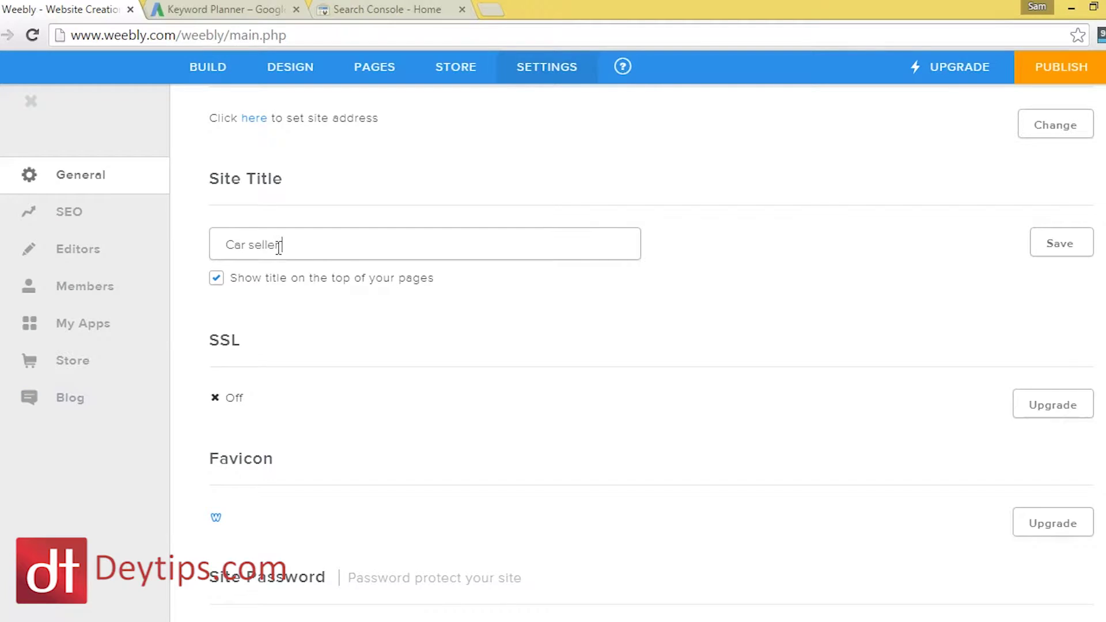
pyautogui.write(' in L')
pyautogui.press('capslock')
pyautogui.write('ondon')
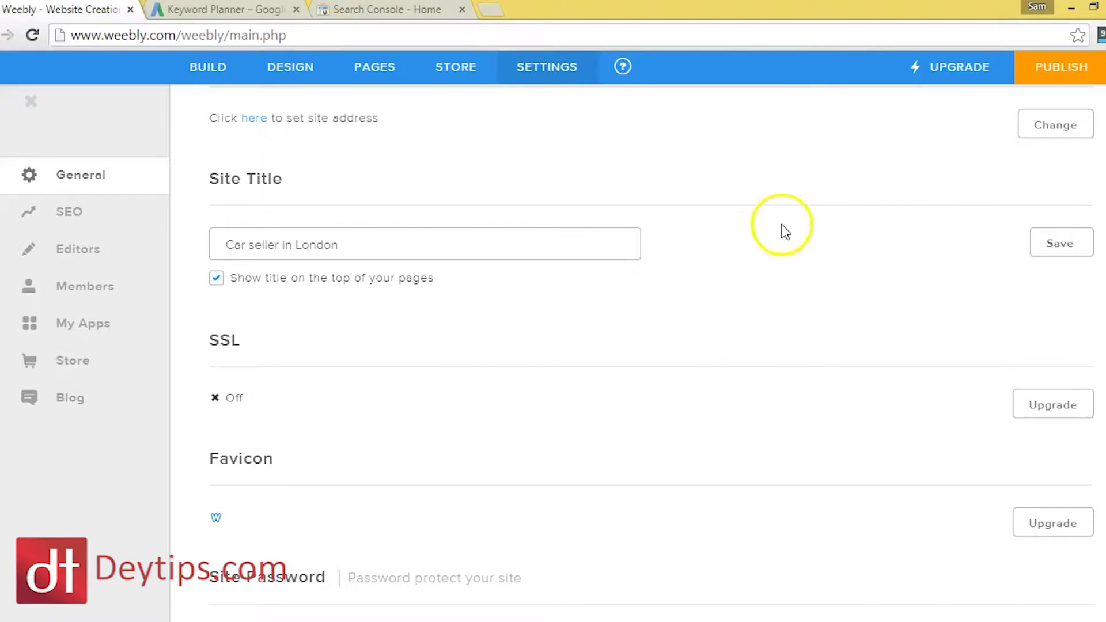
# Step: In the SEO settings, complete the site description as "This website is all about Car sellers in London"
pyautogui.click(80, 214)
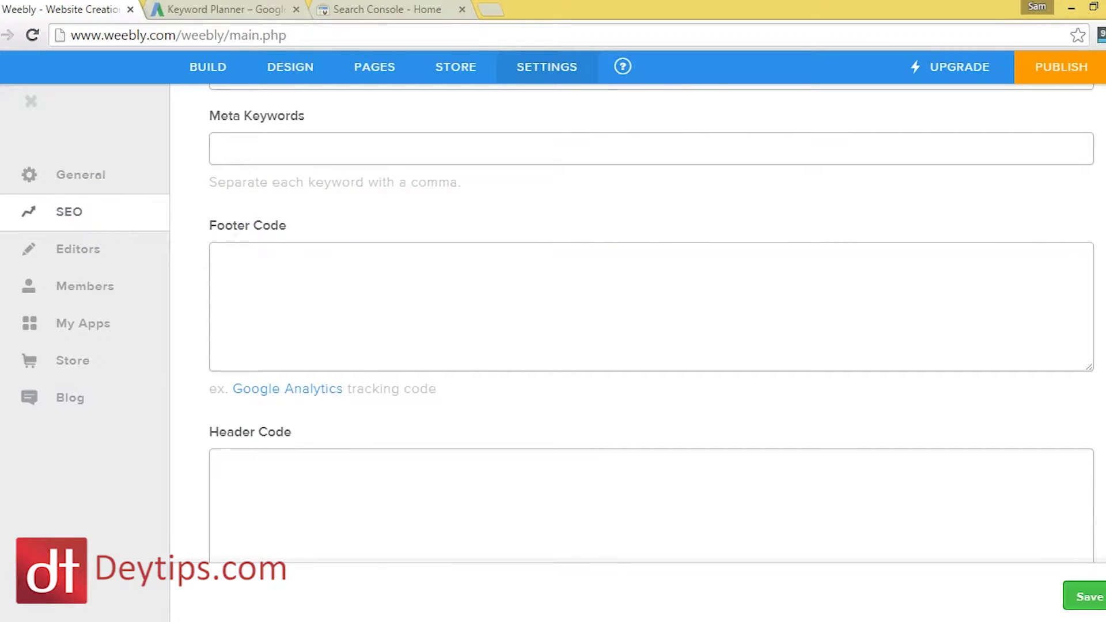
pyautogui.scroll(3, 651, 322)
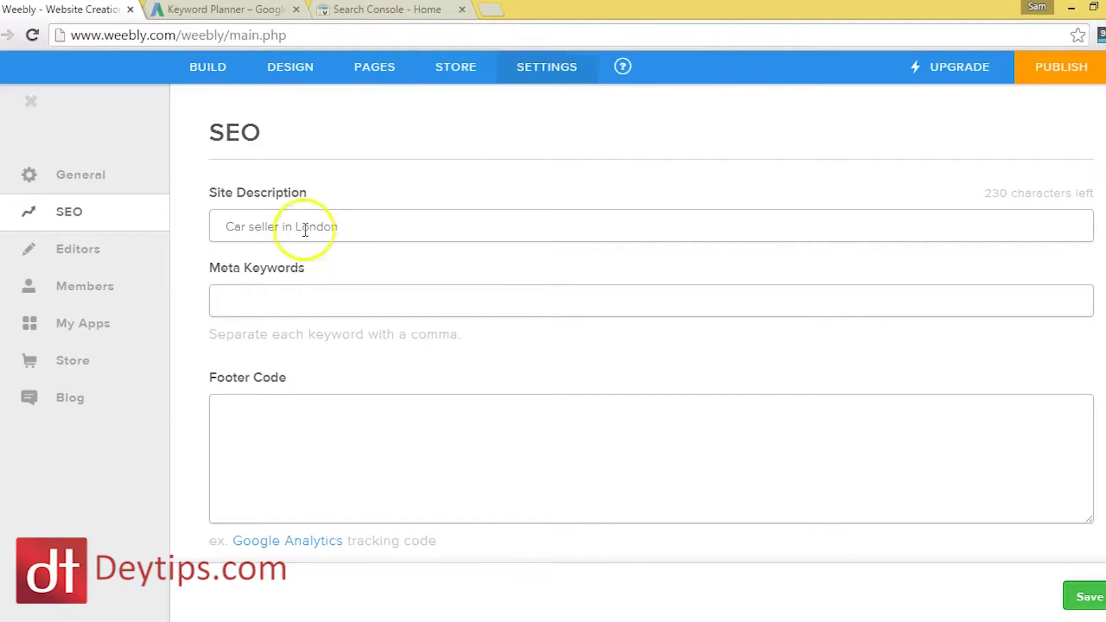
pyautogui.write('This website is all about')
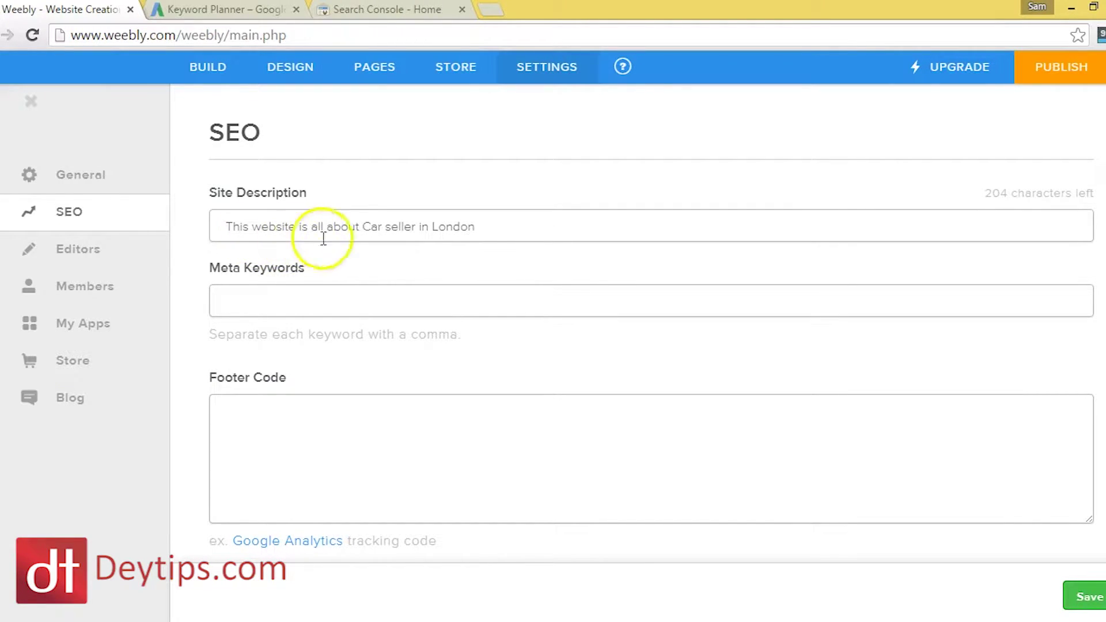
pyautogui.click(415, 227)
pyautogui.write('s')
pyautogui.click(635, 235)
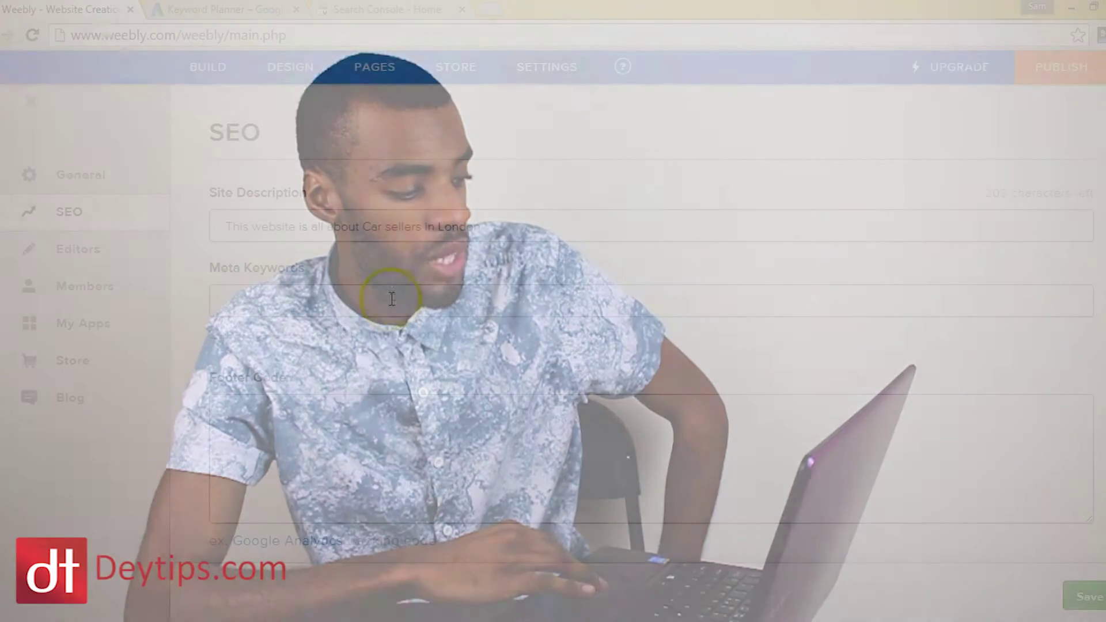
# Step: Examine the Meta Keywords, Footer Code and Header Code fields in the SEO settings
pyautogui.click(391, 302)
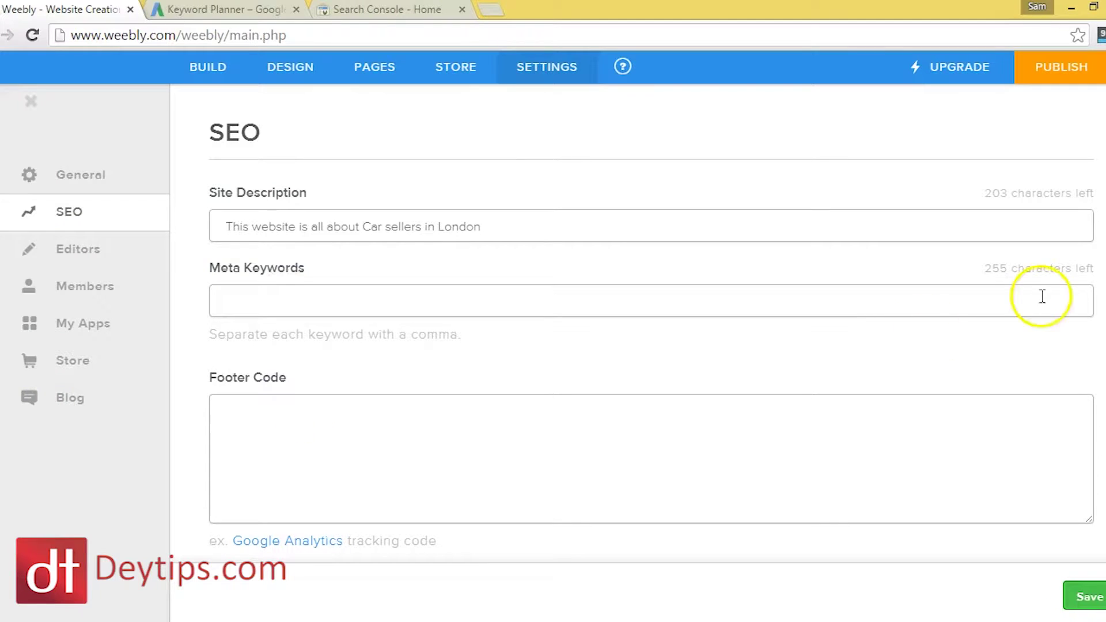
pyautogui.click(227, 407)
pyautogui.scroll(-6, 651, 345)
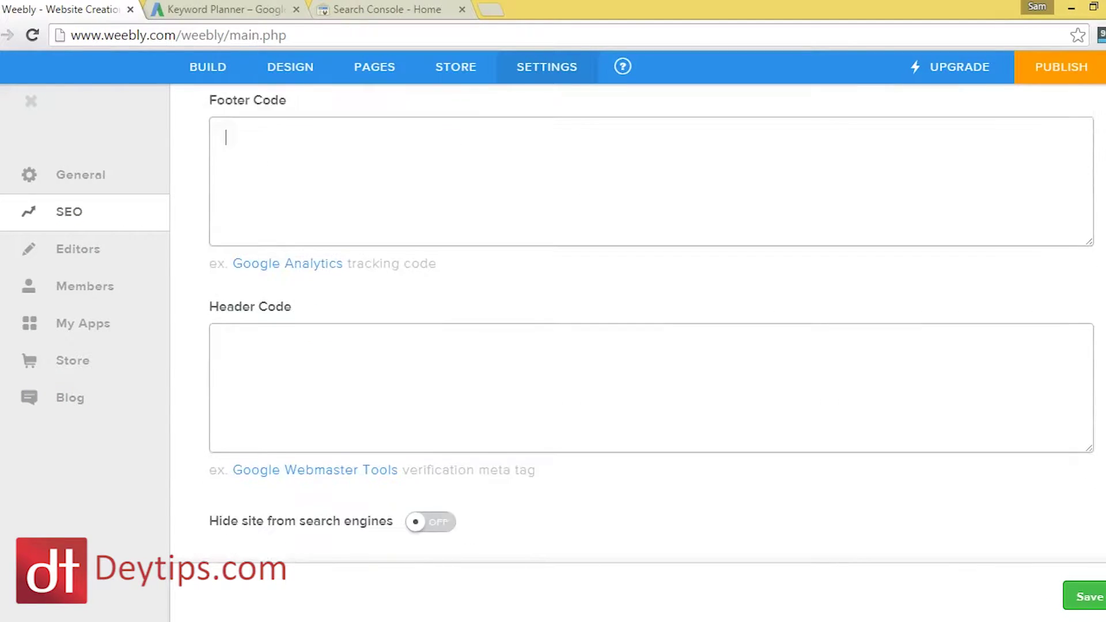
pyautogui.scroll(-1, 651, 346)
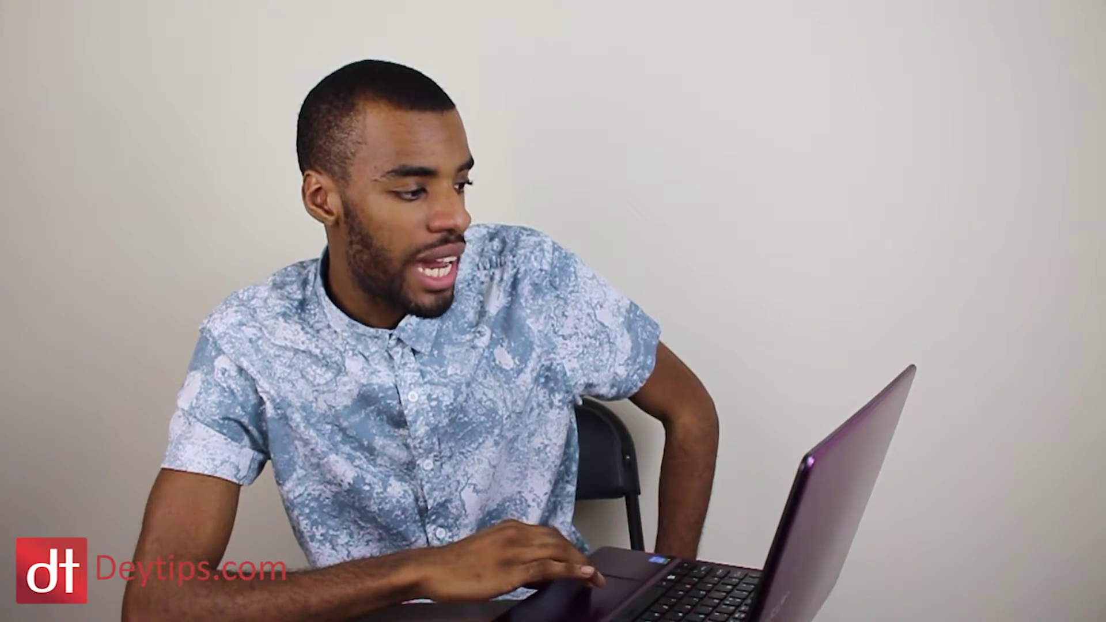
pyautogui.click(277, 287)
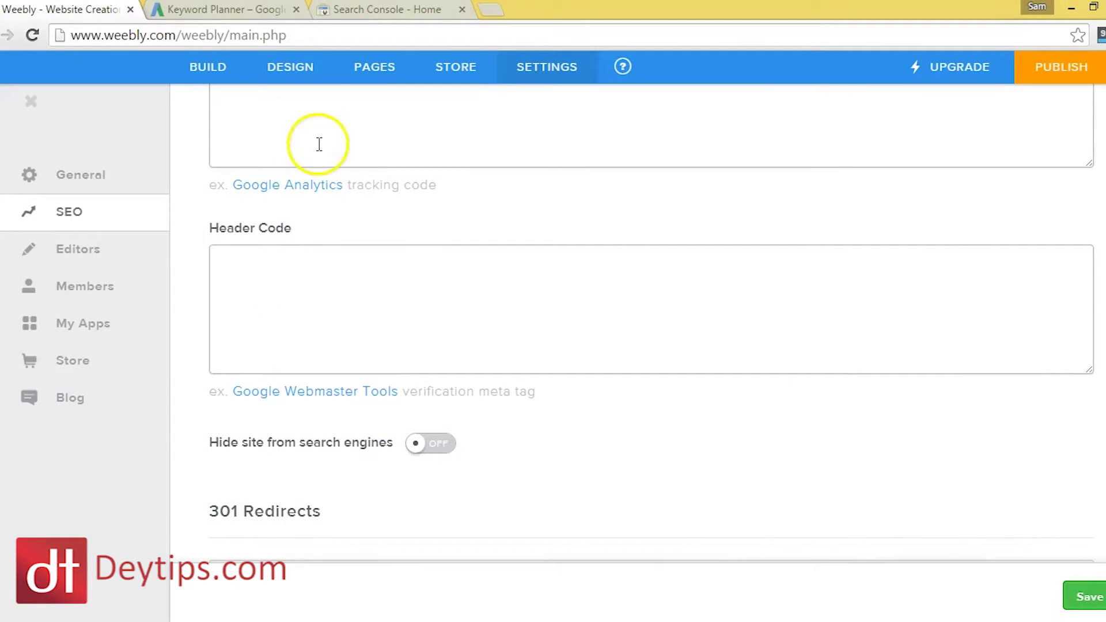
# Step: Look at the option to add a property in Google Search Console and return to Weebly's Header Code field
pyautogui.click(372, 11)
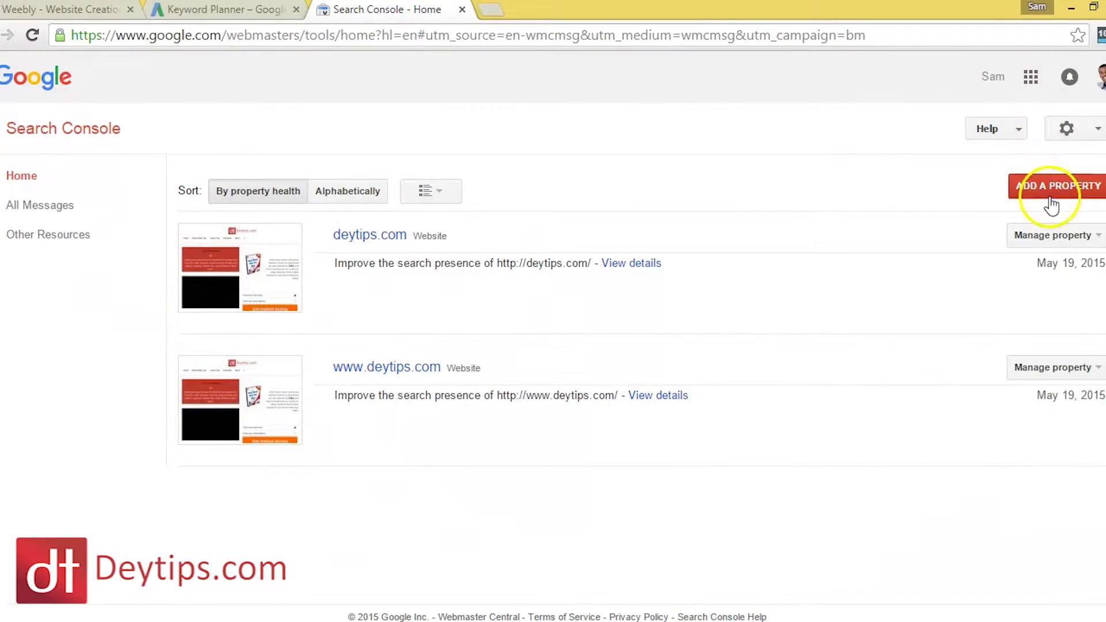
pyautogui.click(1053, 204)
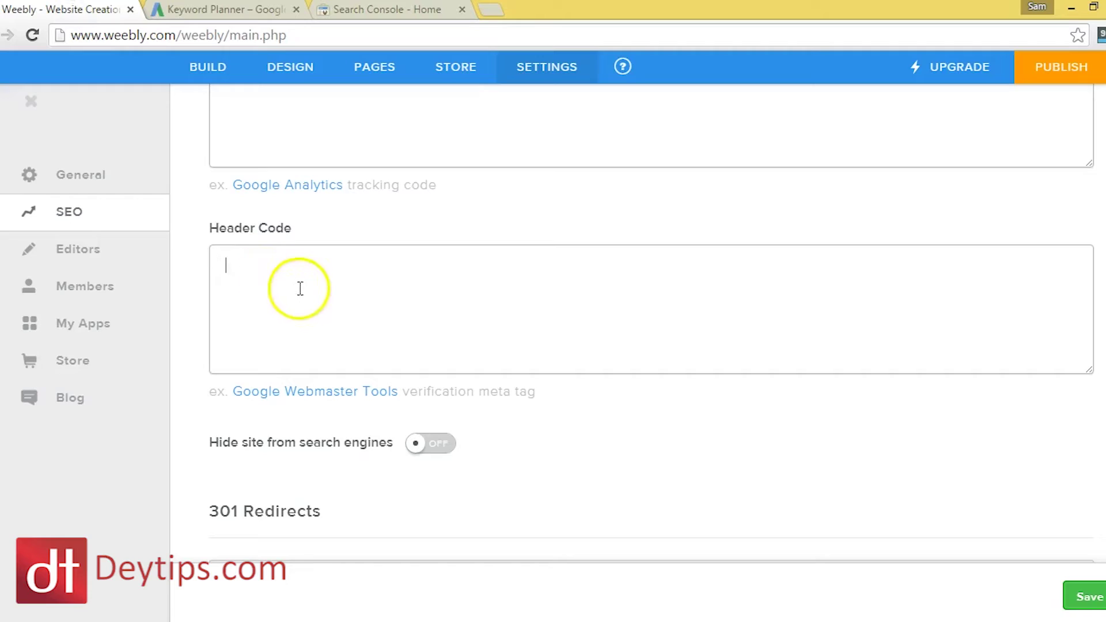
pyautogui.click(315, 293)
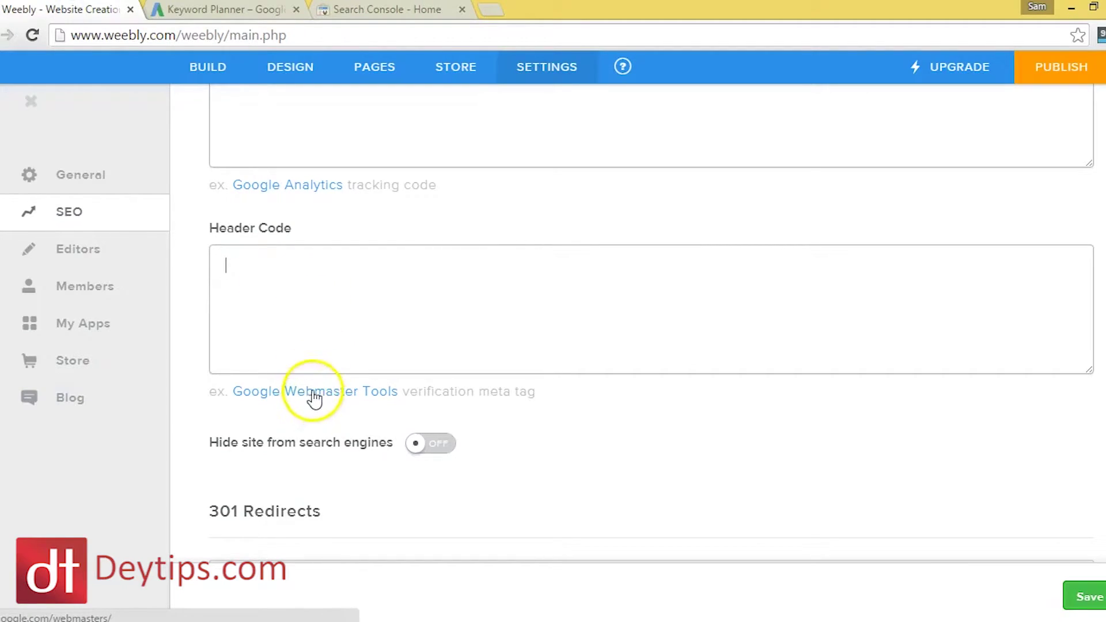
pyautogui.click(303, 278)
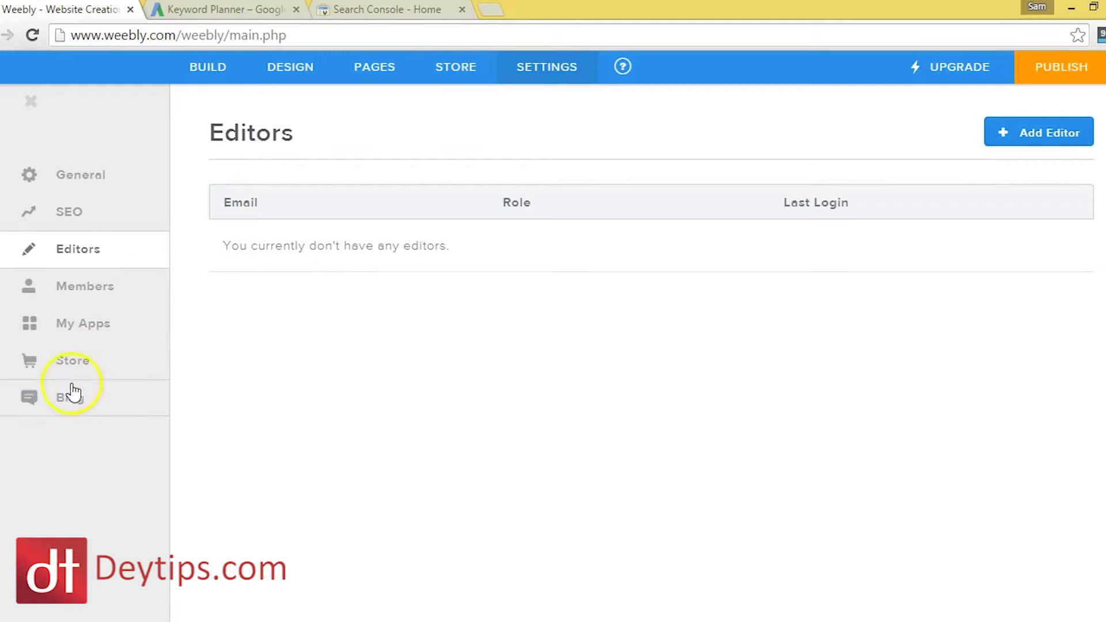
# Step: Review the blog settings, including the choices for Comment Default and Spam protection
pyautogui.click(68, 398)
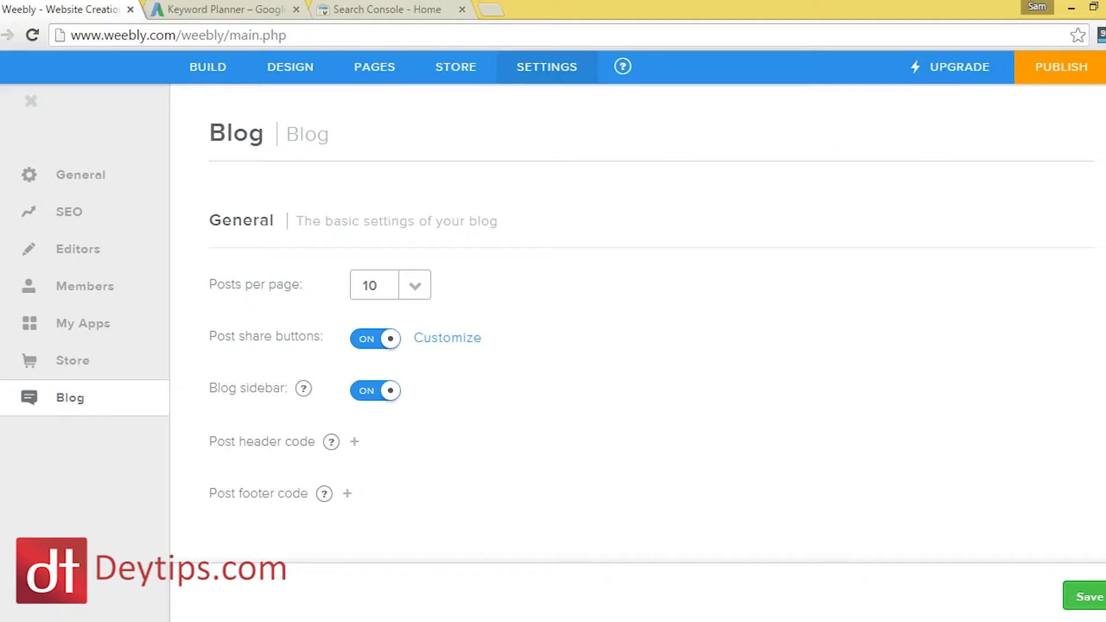
pyautogui.scroll(-4, 652, 320)
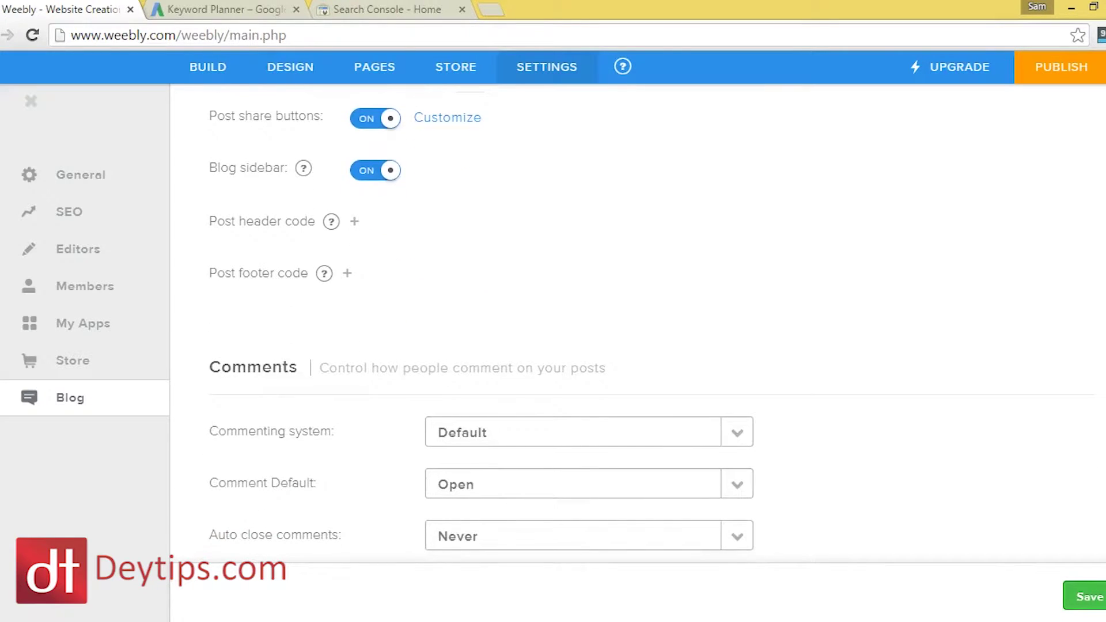
pyautogui.scroll(-1, 652, 320)
pyautogui.scroll(-2, 851, 266)
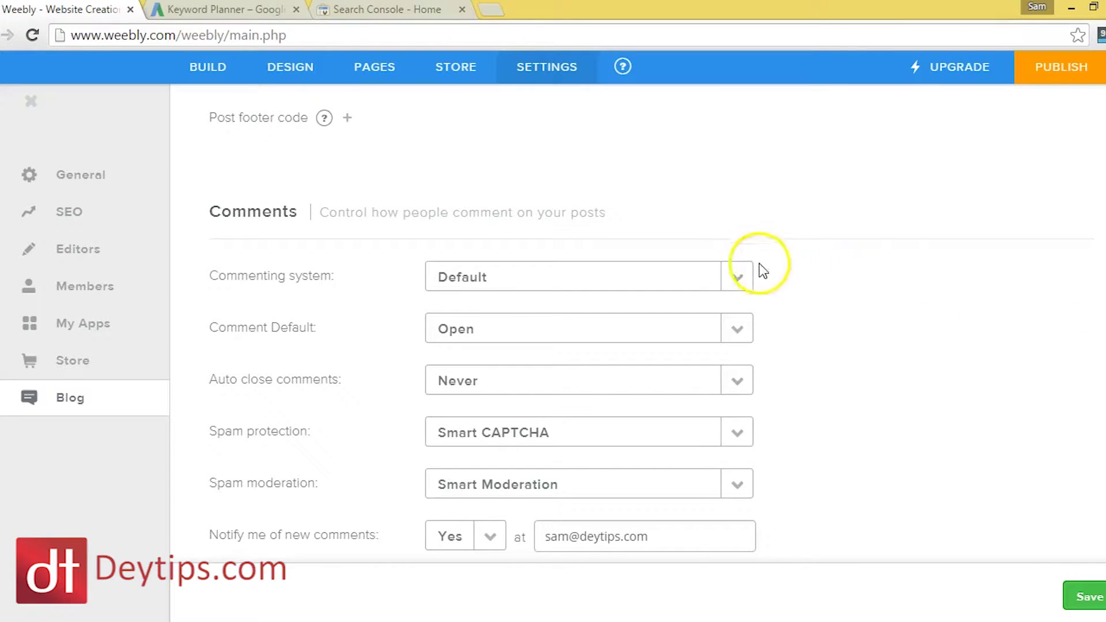
pyautogui.click(740, 335)
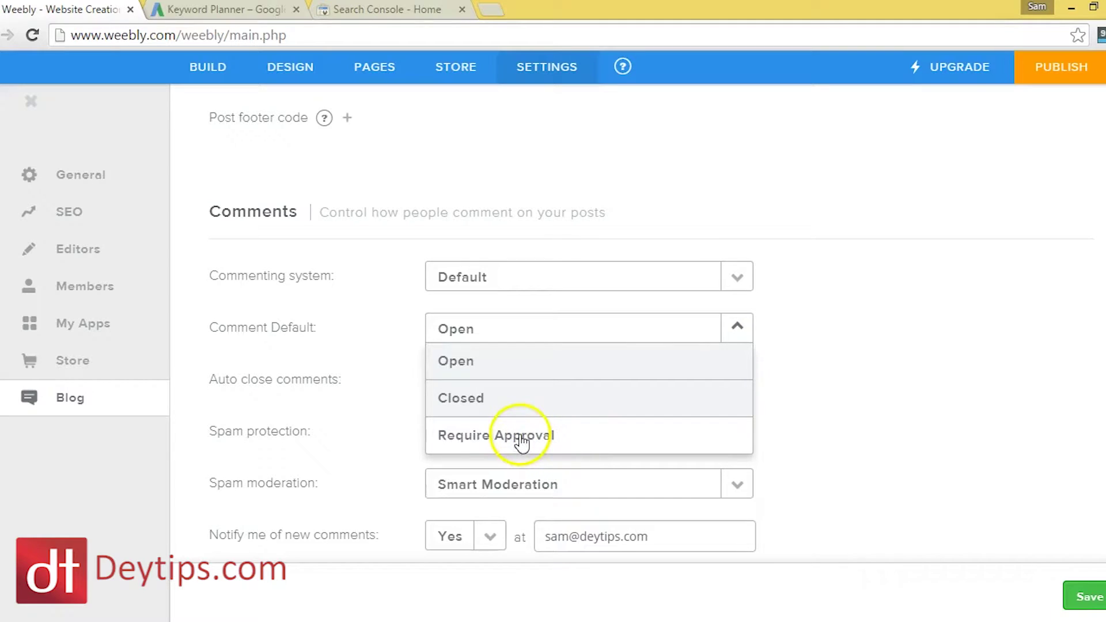
pyautogui.click(825, 340)
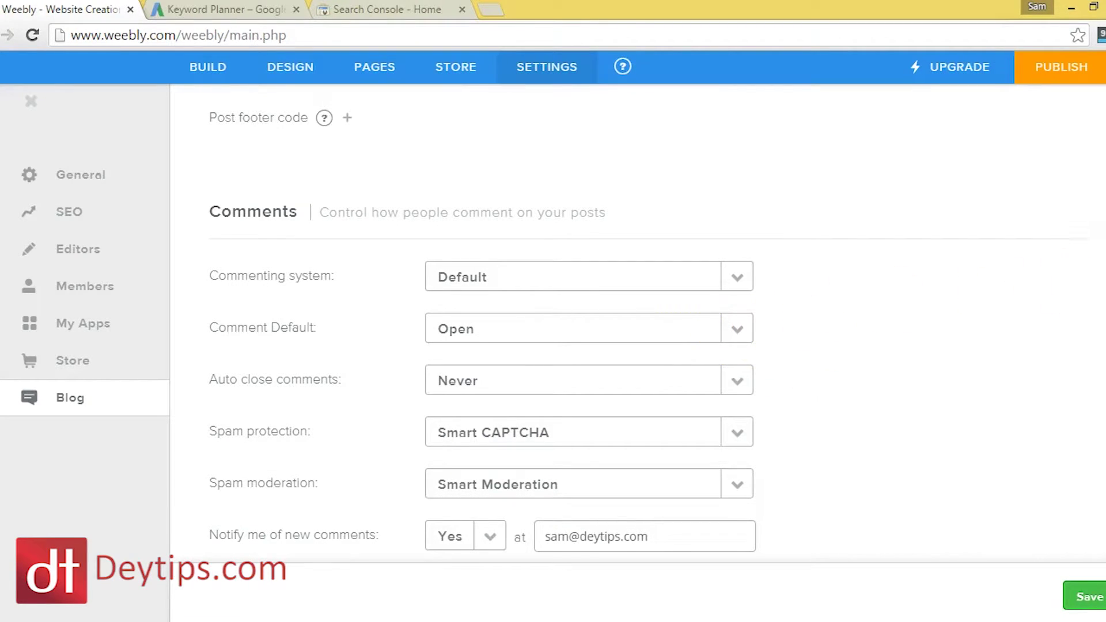
pyautogui.scroll(-1, 803, 281)
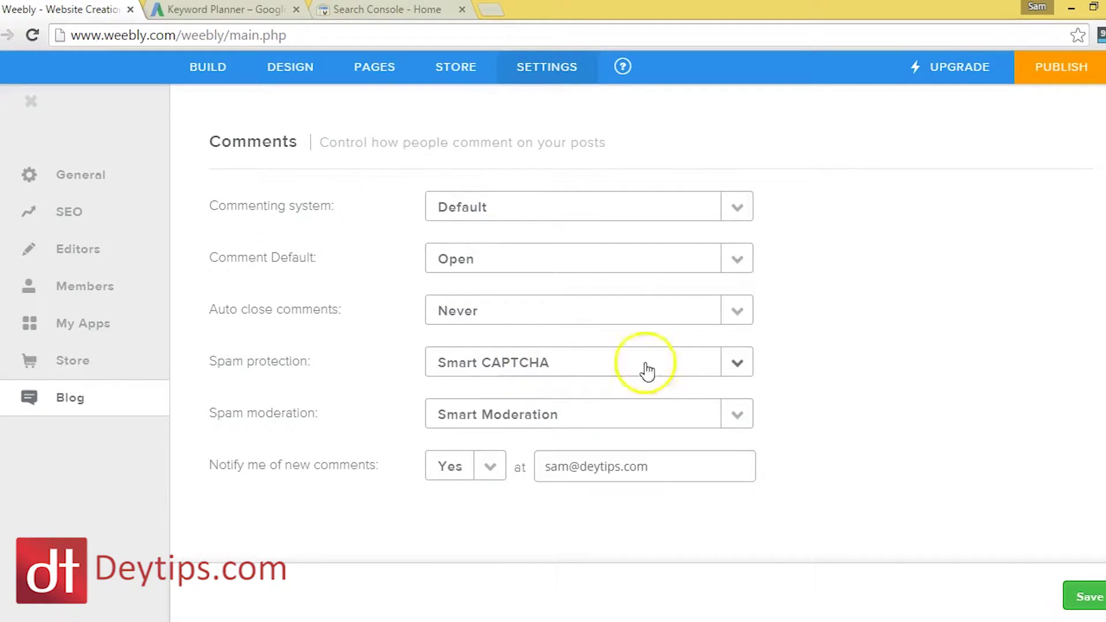
pyautogui.click(739, 375)
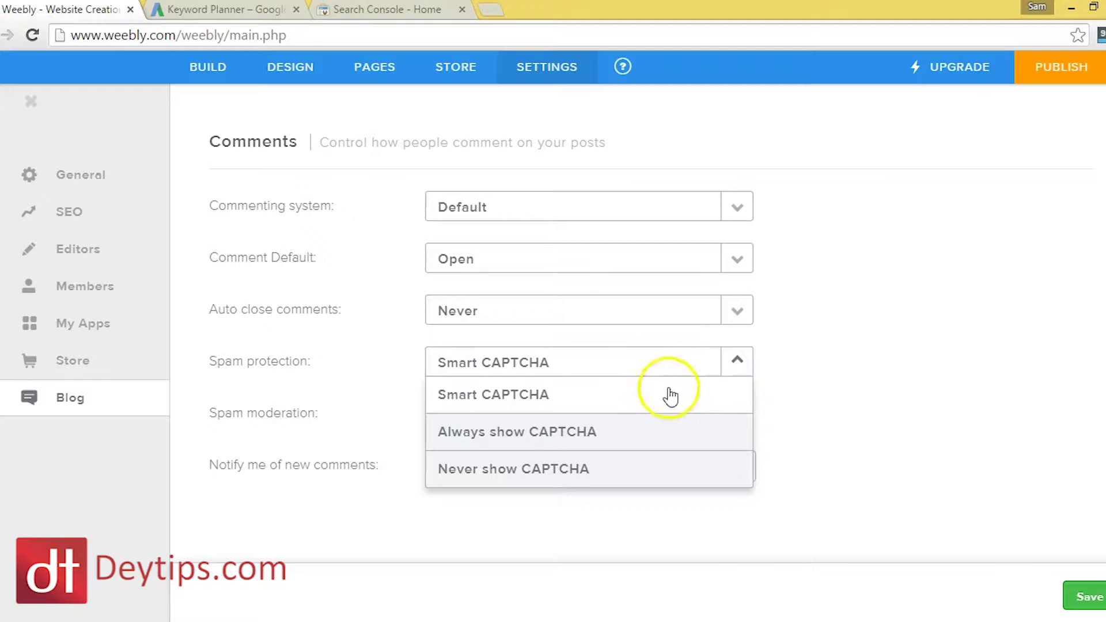
pyautogui.click(814, 378)
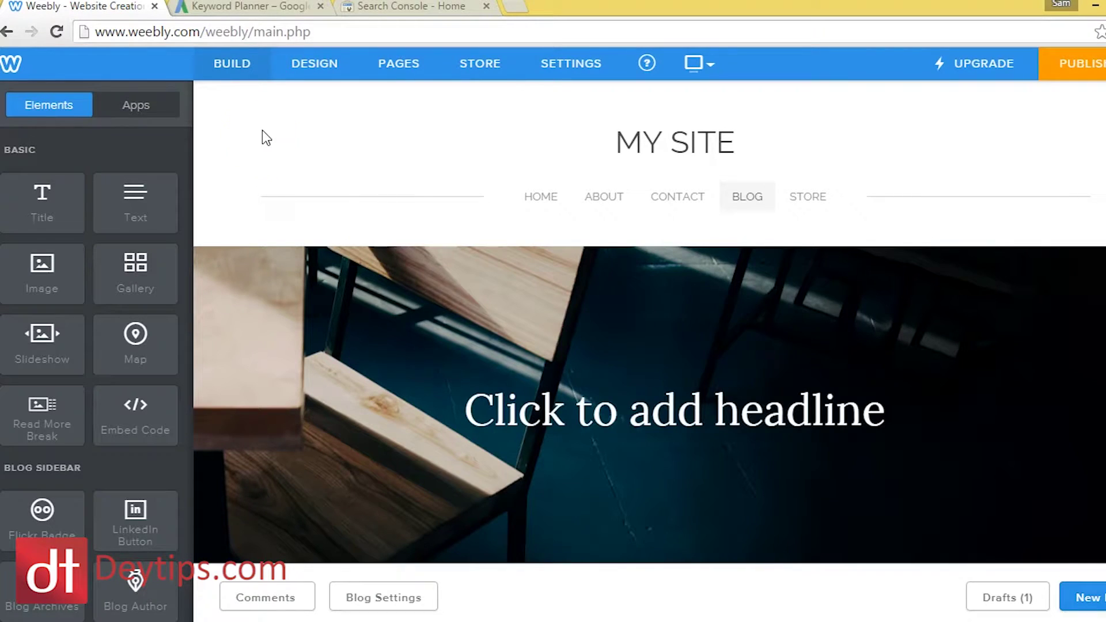
# Step: View the page types that can be added to the site and open the Blog page's settings
pyautogui.click(231, 187)
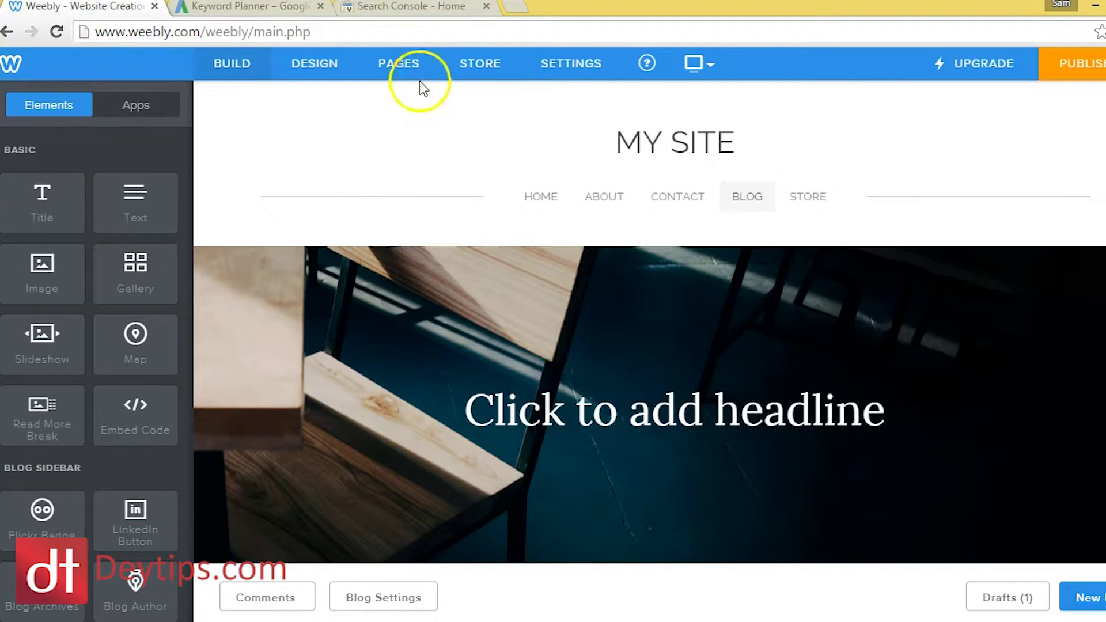
pyautogui.click(405, 66)
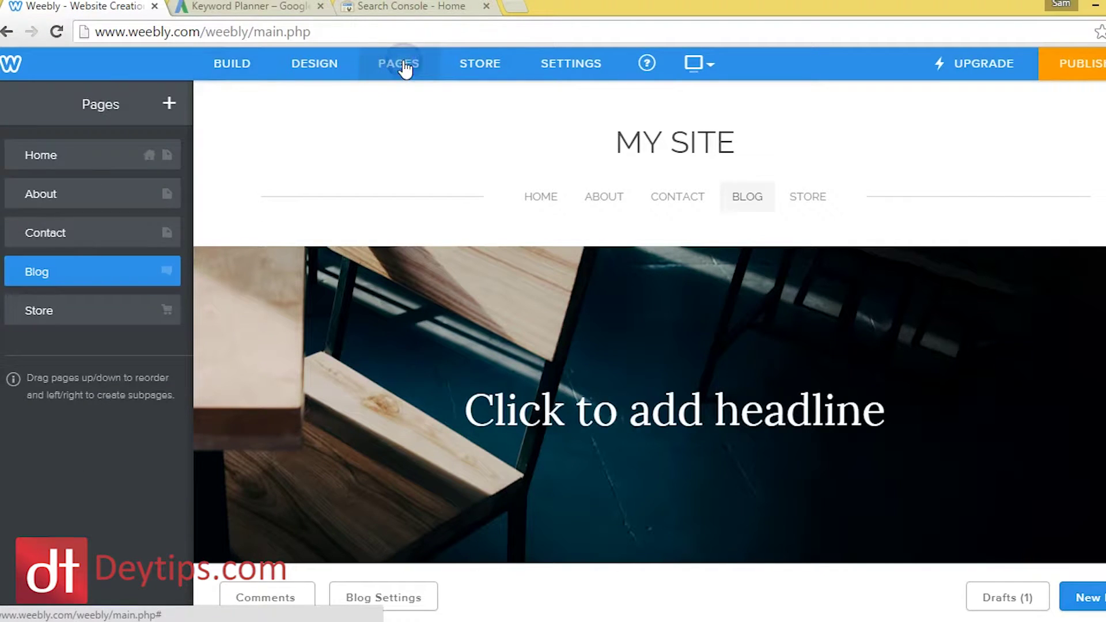
pyautogui.click(169, 106)
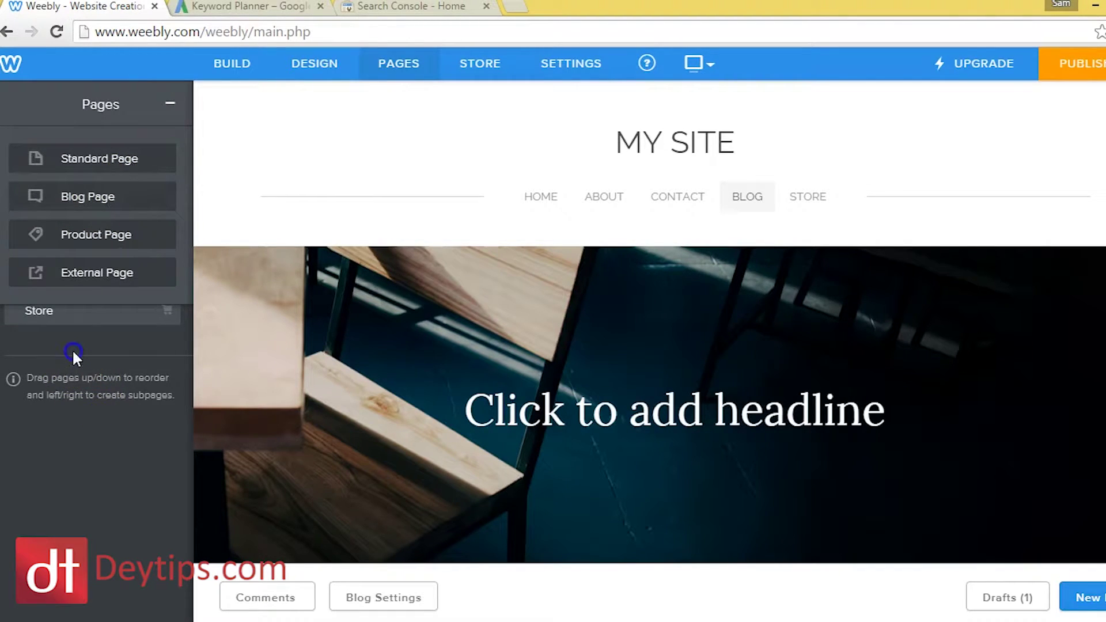
pyautogui.click(169, 104)
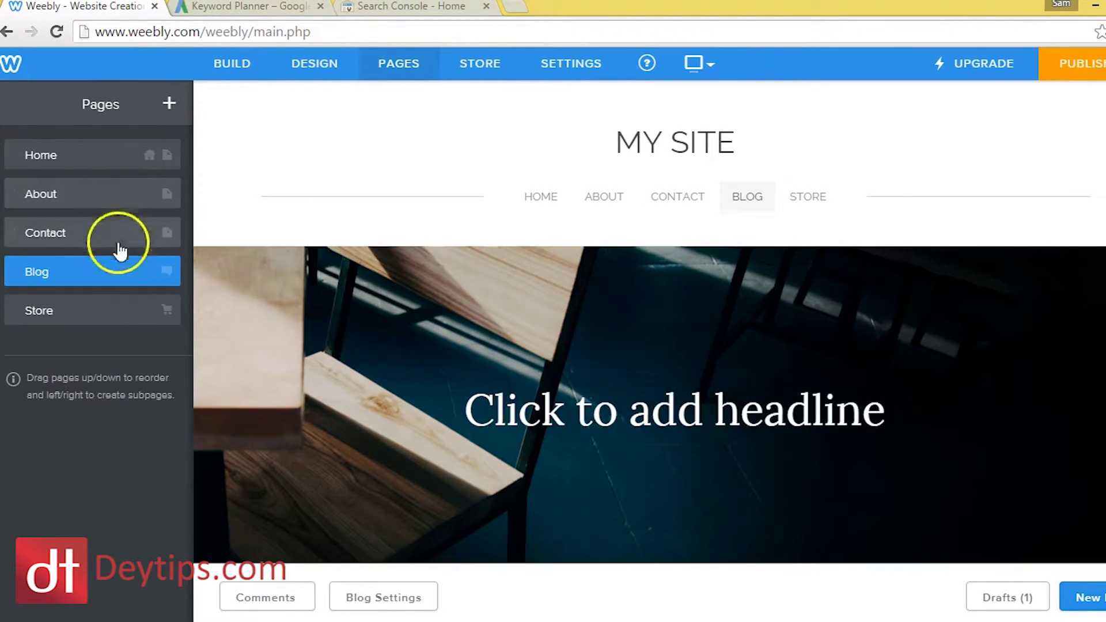
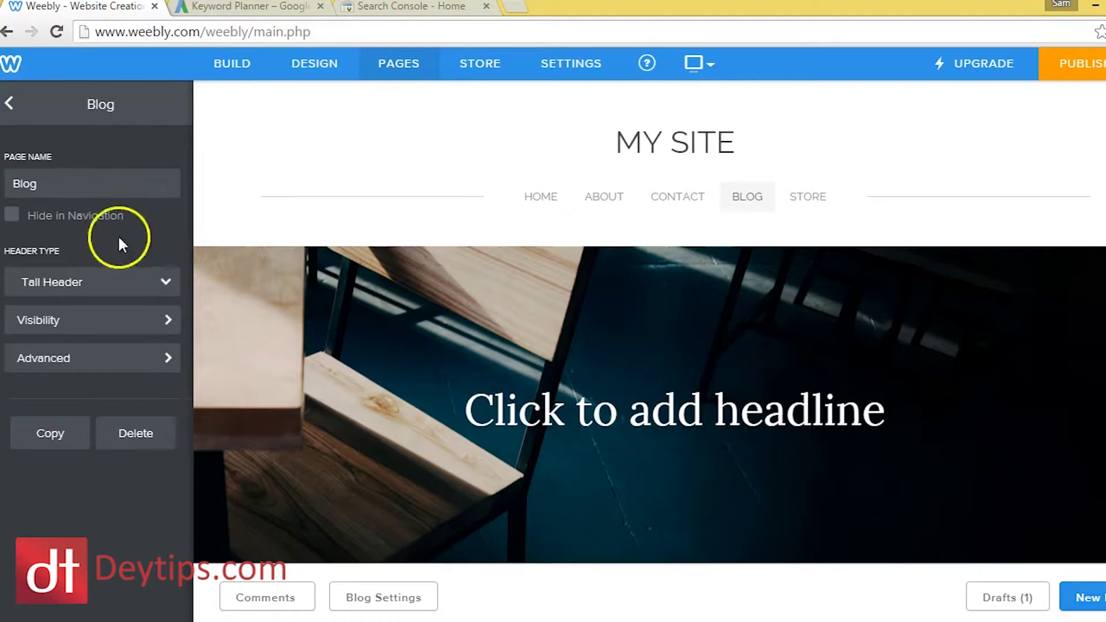
# Step: Replace the headline placeholder in the Blog page's header with "Keyword"
pyautogui.click(639, 408)
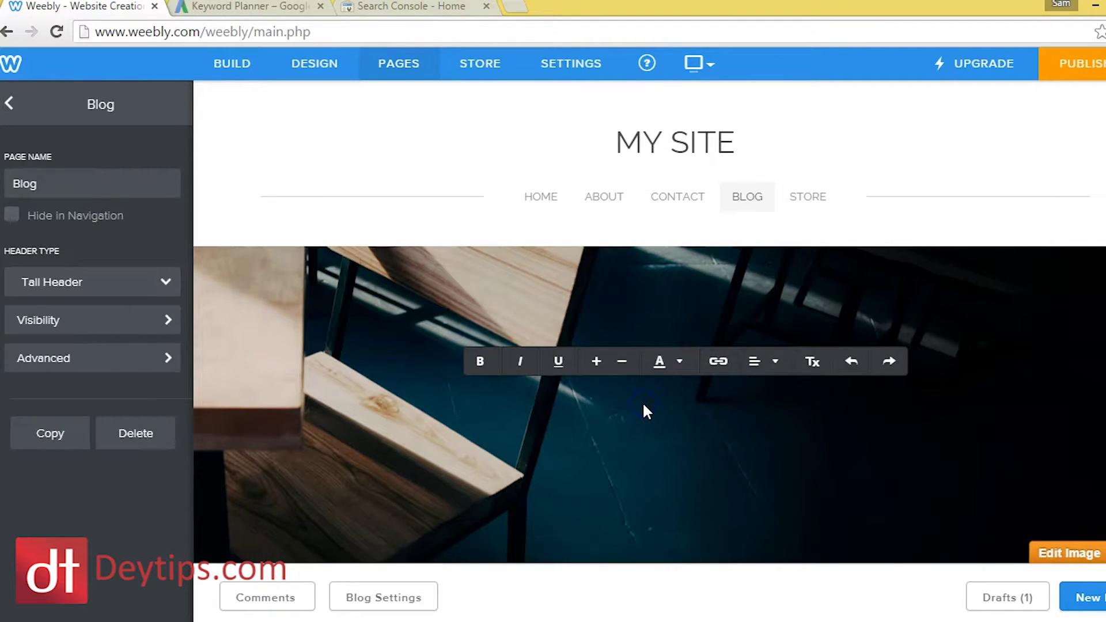
pyautogui.scroll(-2, 642, 402)
pyautogui.moveTo(649, 306)
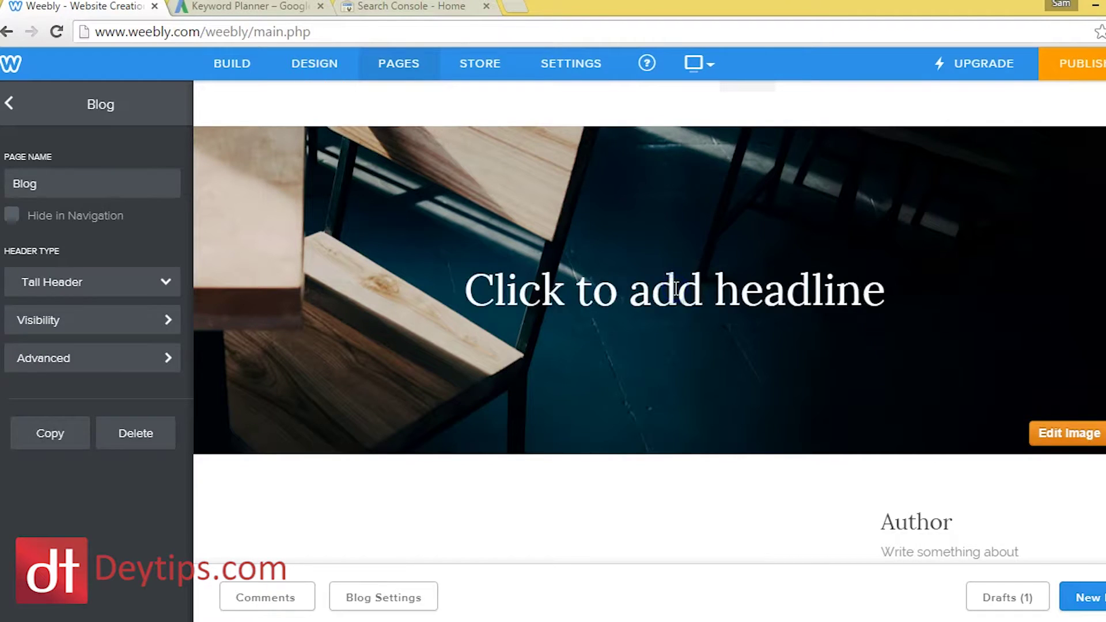
pyautogui.click(676, 291)
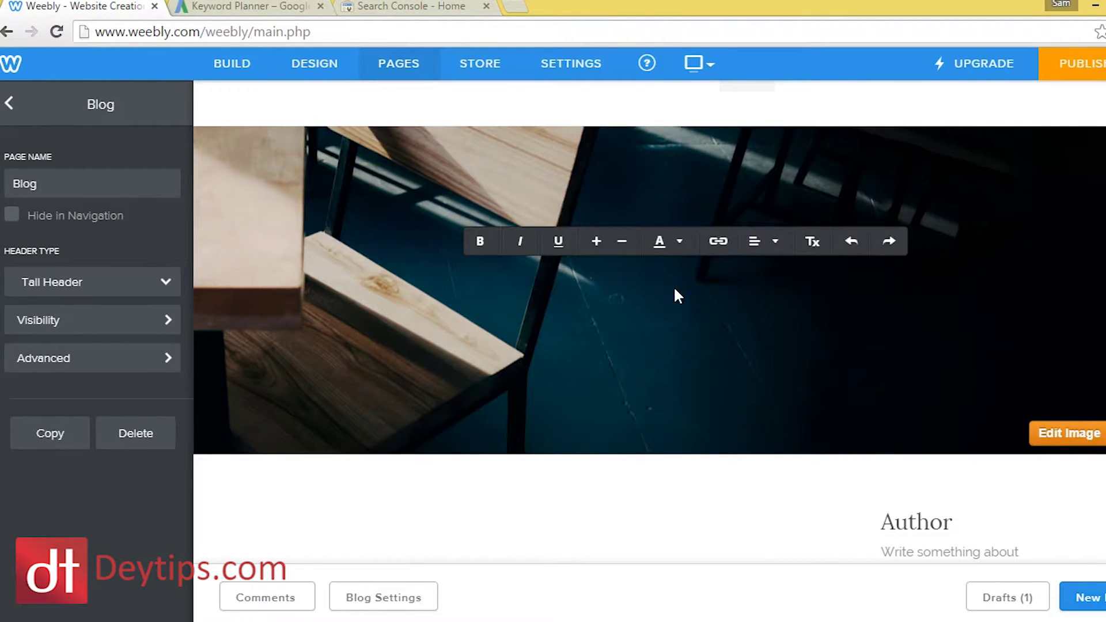
pyautogui.write('Keyword')
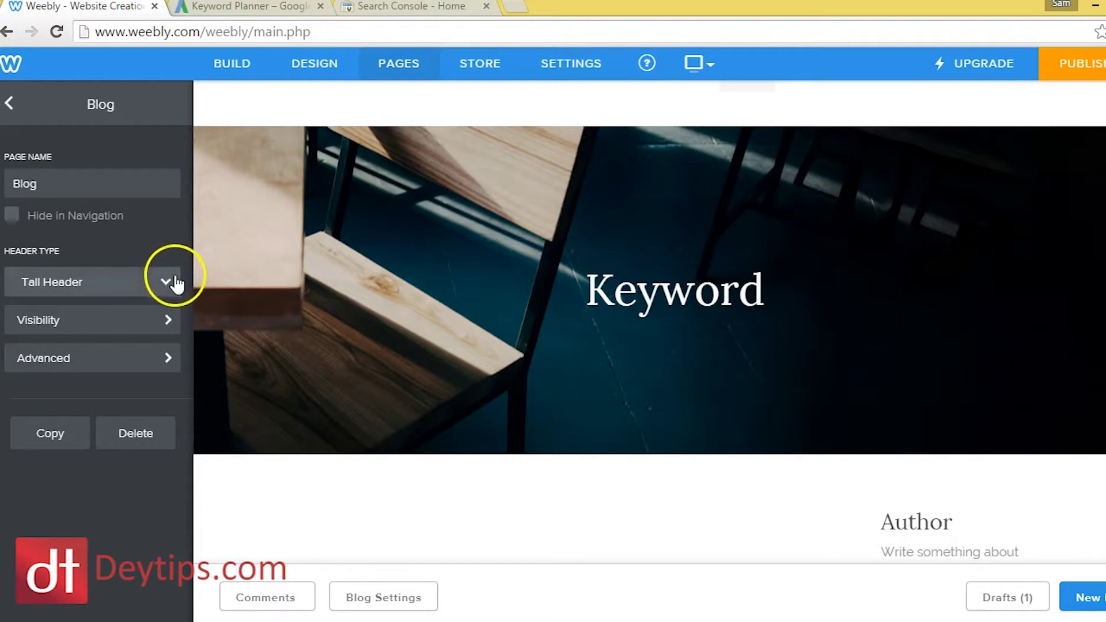
# Step: Open the Blog page's advanced settings and enter "Kywords" as its page title
pyautogui.click(165, 363)
pyautogui.click(102, 200)
pyautogui.click(37, 193)
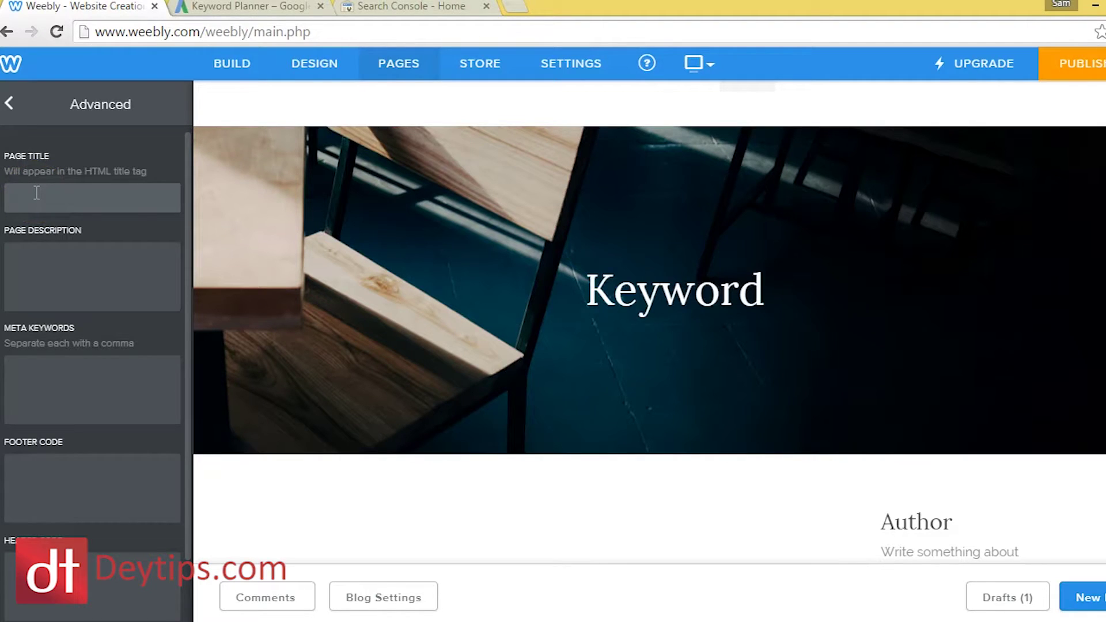
pyautogui.press('capslock')
pyautogui.write('K')
pyautogui.press('capslock')
pyautogui.write('ywords')
# Step: Enter "Keywords" as the Blog page's description
pyautogui.click(85, 281)
pyautogui.press('capslock')
pyautogui.write('K')
pyautogui.press('capslock')
pyautogui.write('eywords')
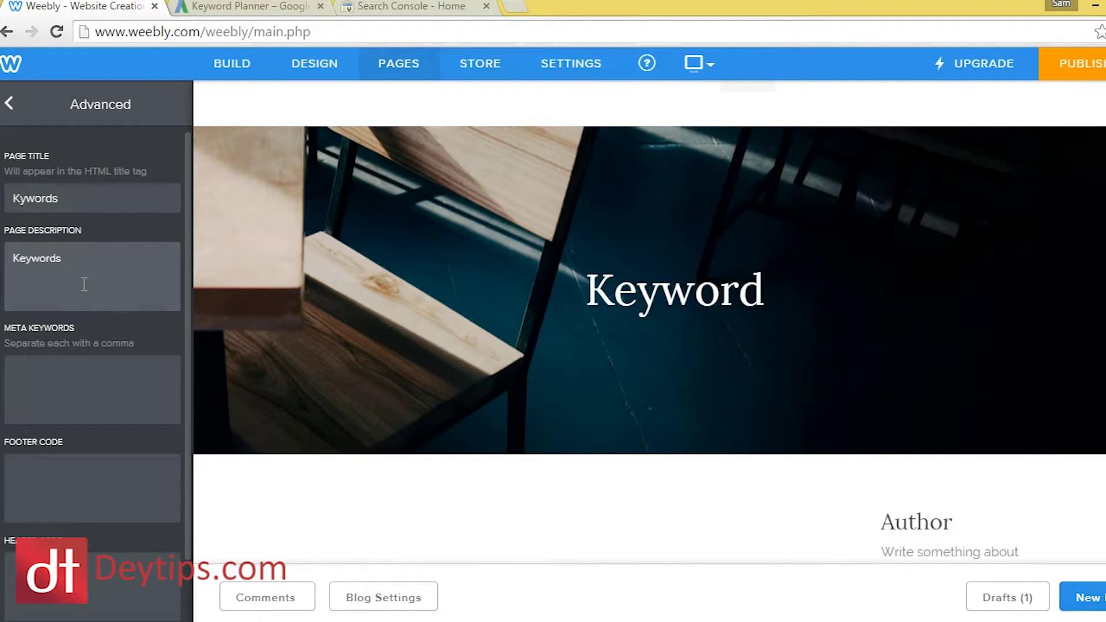
# Step: Fill in the Blog page's meta keywords as "keyword, keywords," with a space after the first comma
pyautogui.click(12, 260)
pyautogui.click(69, 389)
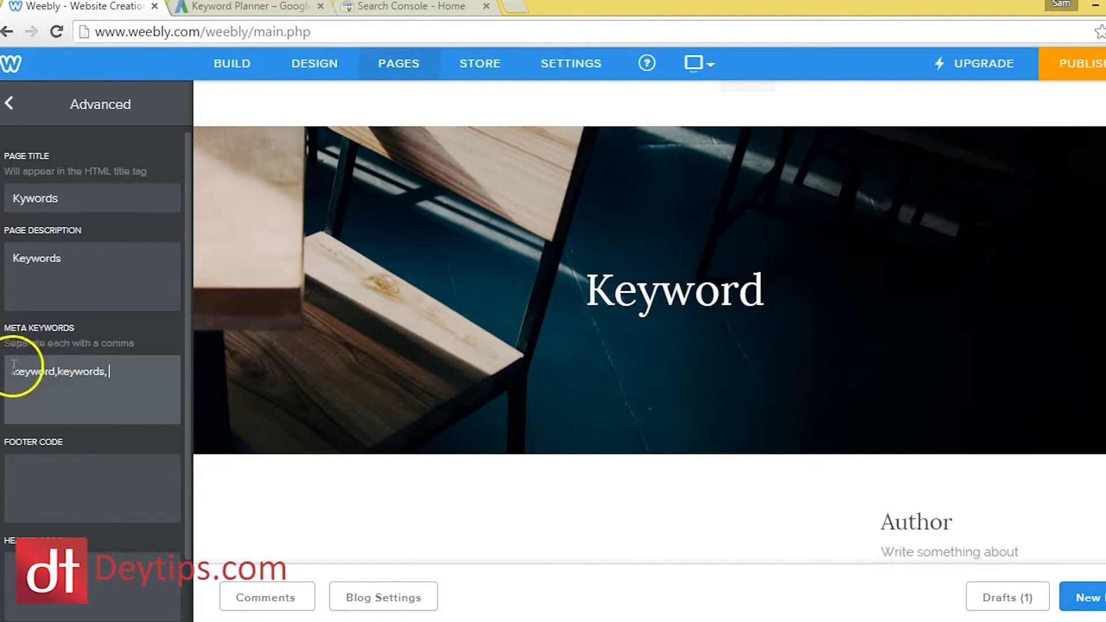
pyautogui.click(58, 371)
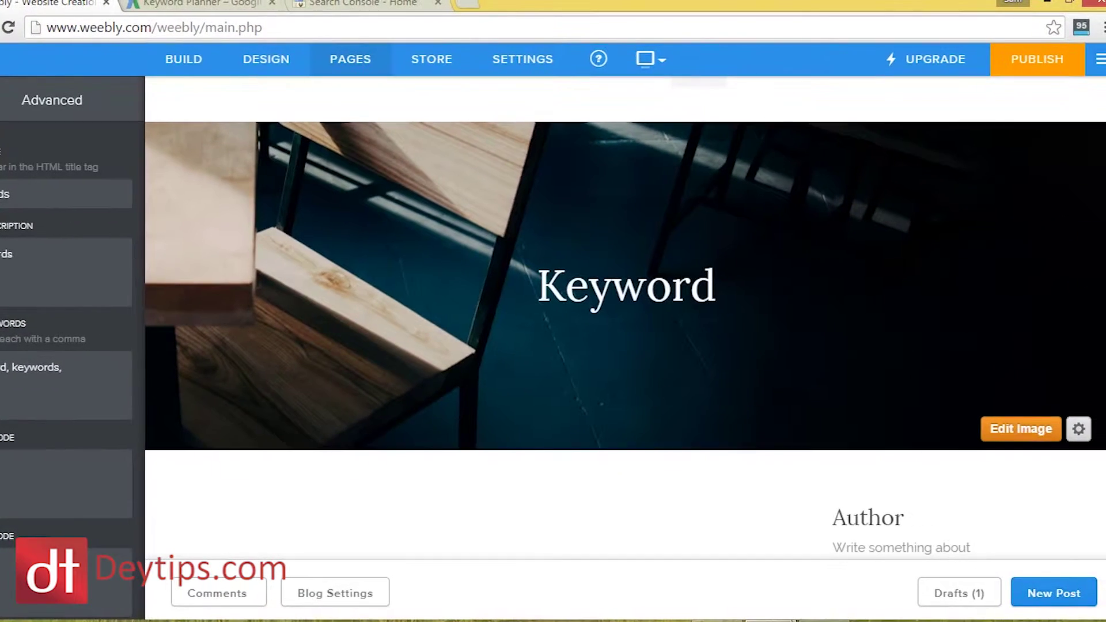
# Step: Create a new blog post titled "How to become a car seller in london"
pyautogui.click(1047, 602)
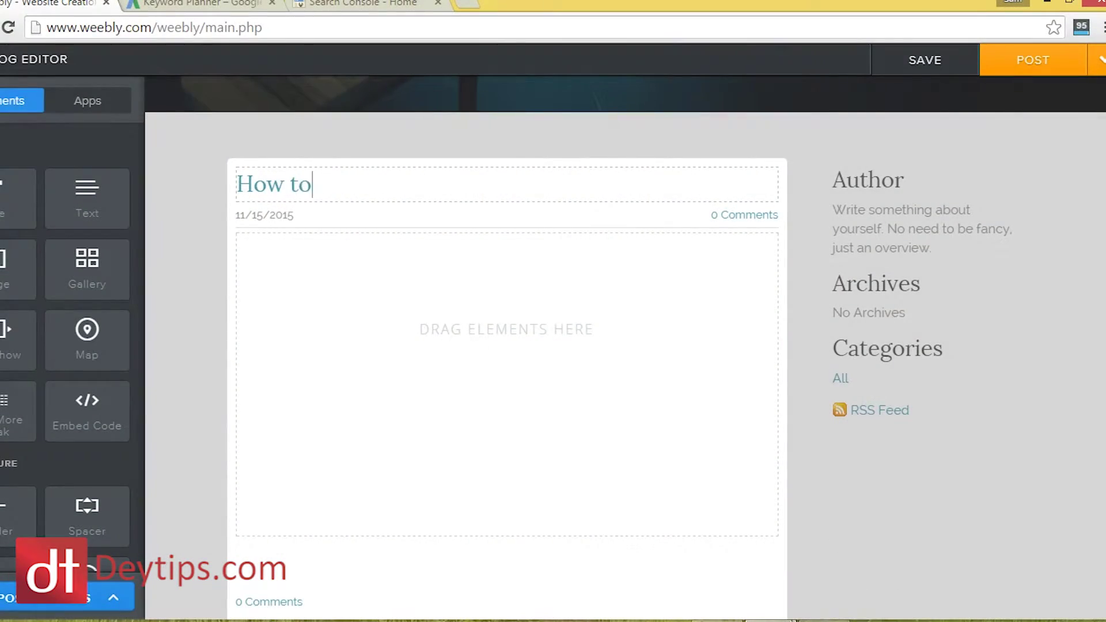
pyautogui.write('ome a')
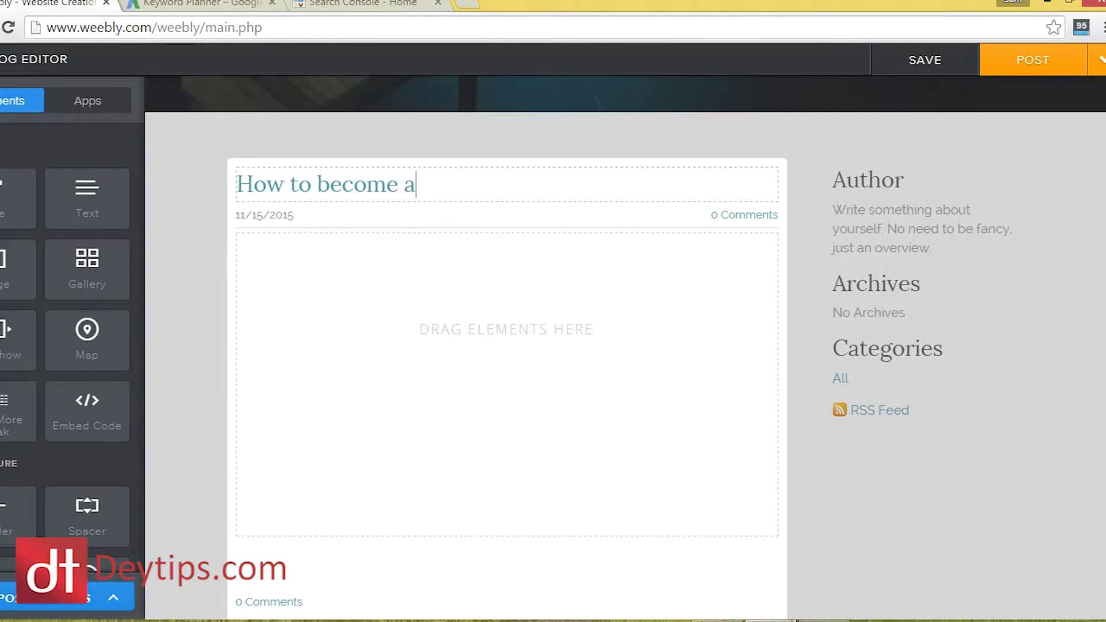
pyautogui.write(' car seller in london')
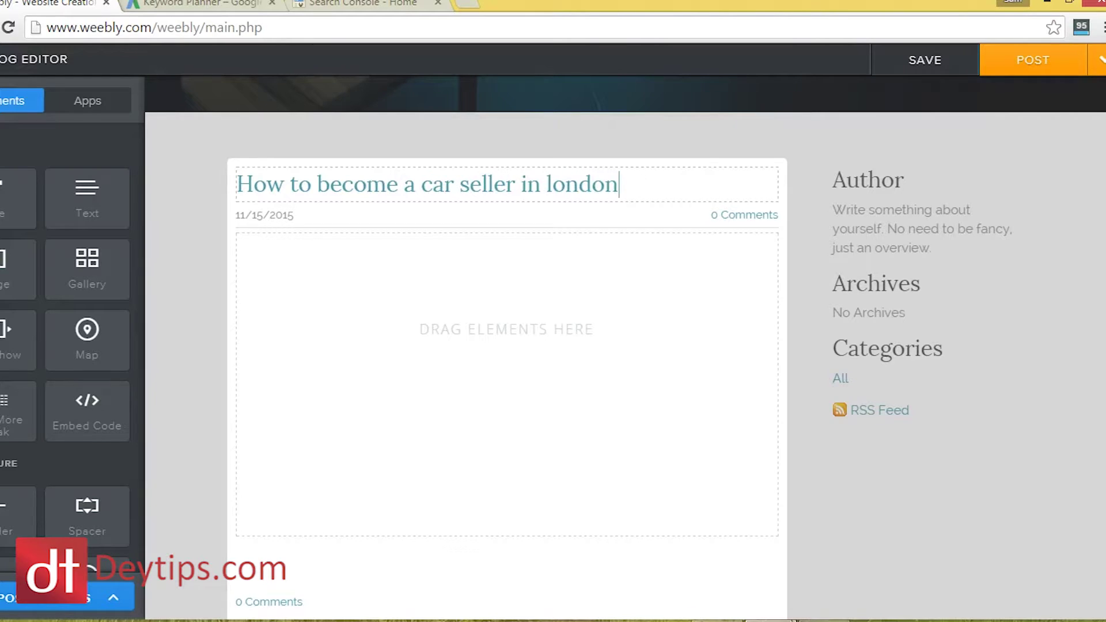
pyautogui.moveTo(620, 186); pyautogui.dragTo(422, 190)
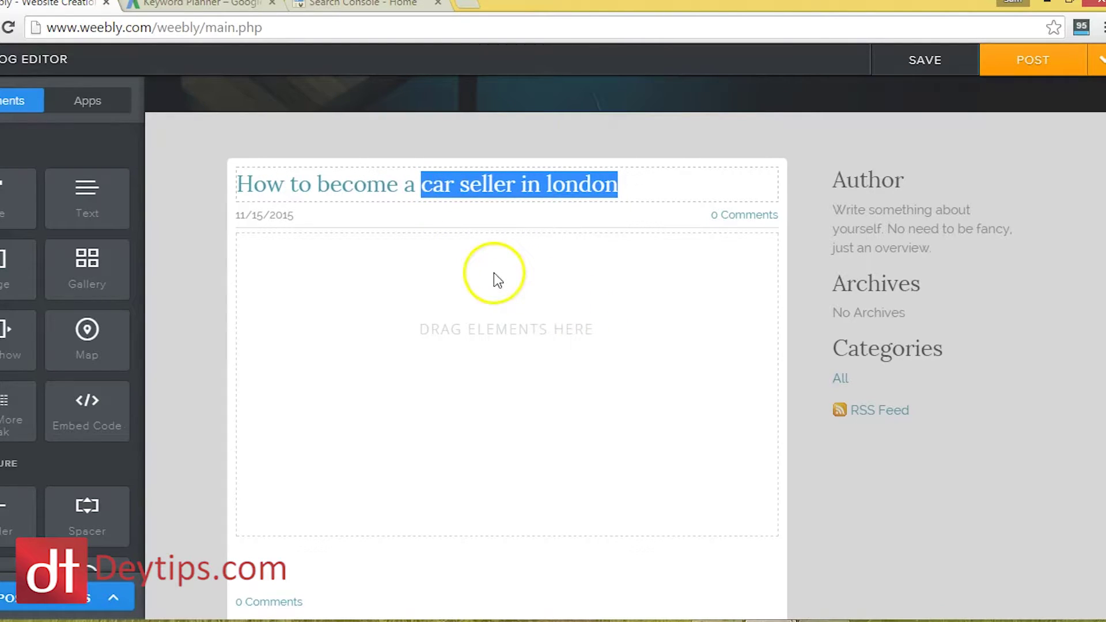
pyautogui.click(343, 186)
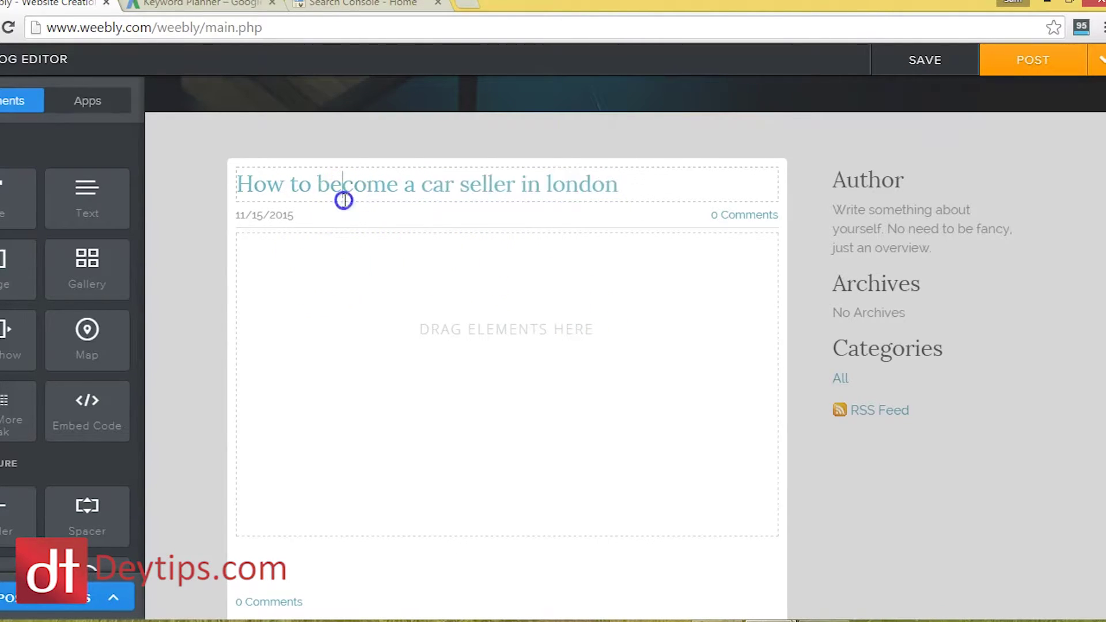
pyautogui.click(661, 186)
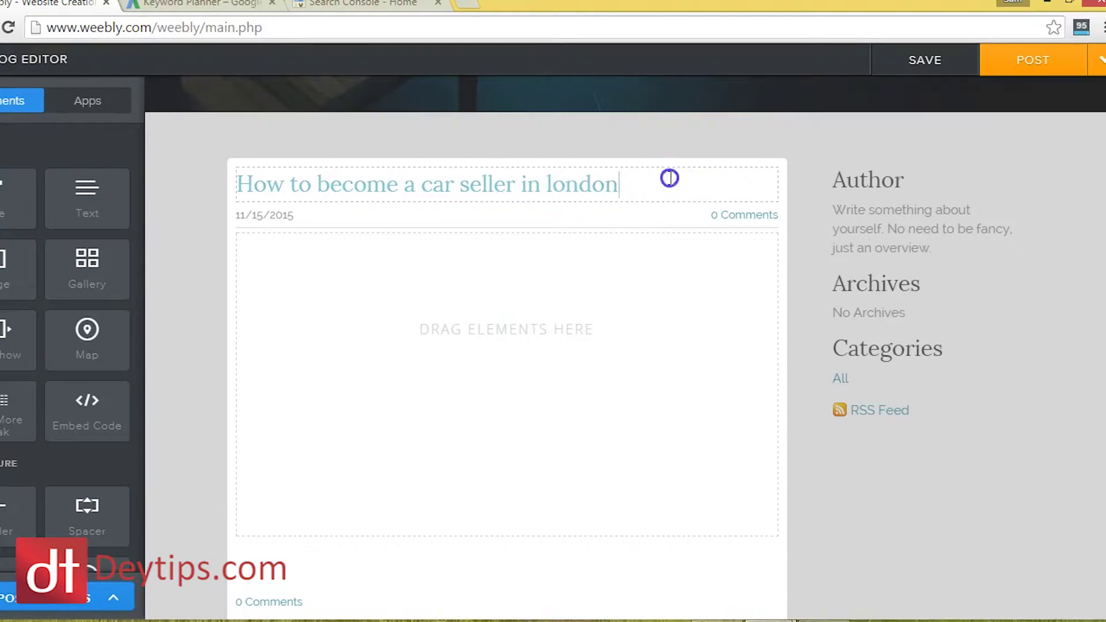
# Step: Add a text element to the post's body reading "I became a car seller in 1990"
pyautogui.click(495, 327)
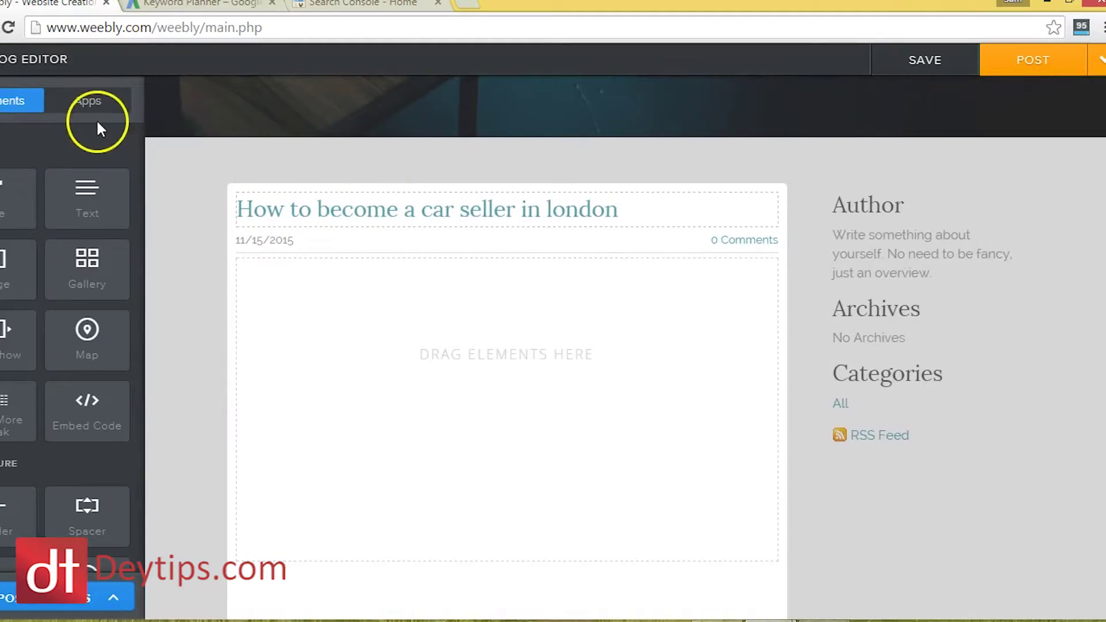
pyautogui.moveTo(87, 196); pyautogui.dragTo(548, 434)
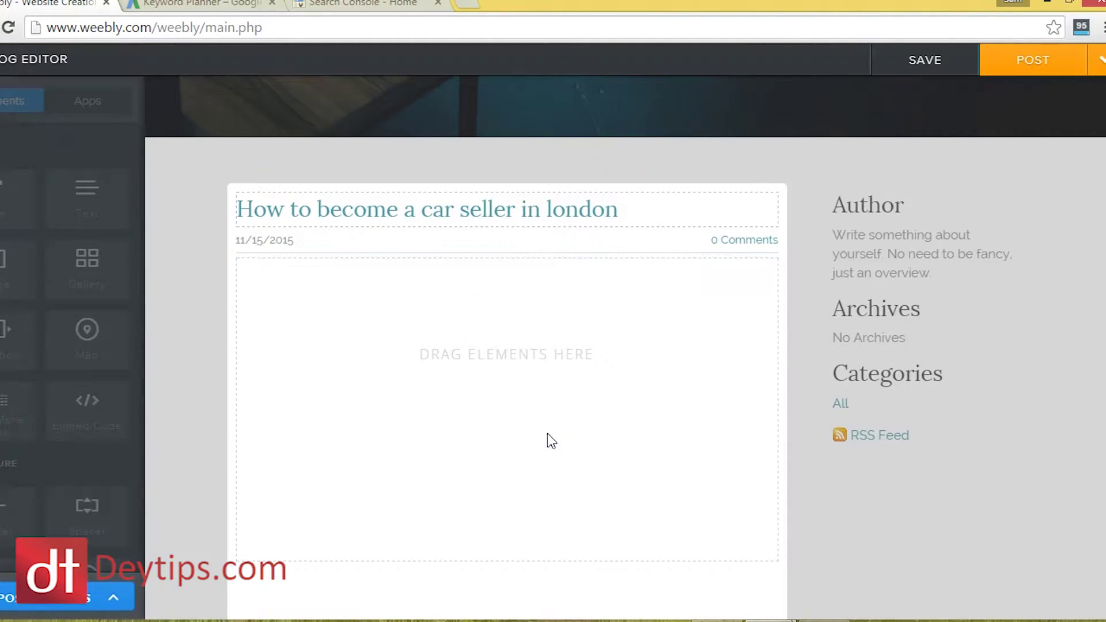
pyautogui.click(308, 264)
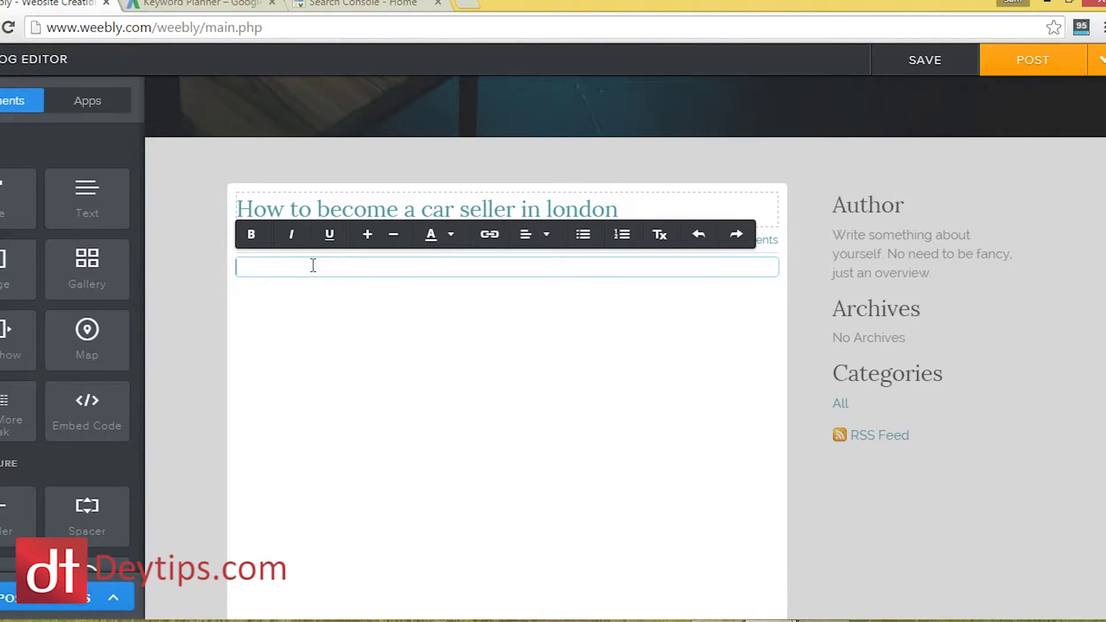
pyautogui.write('I')
pyautogui.press('capslock')
pyautogui.write('b')
pyautogui.press('BackSpace')
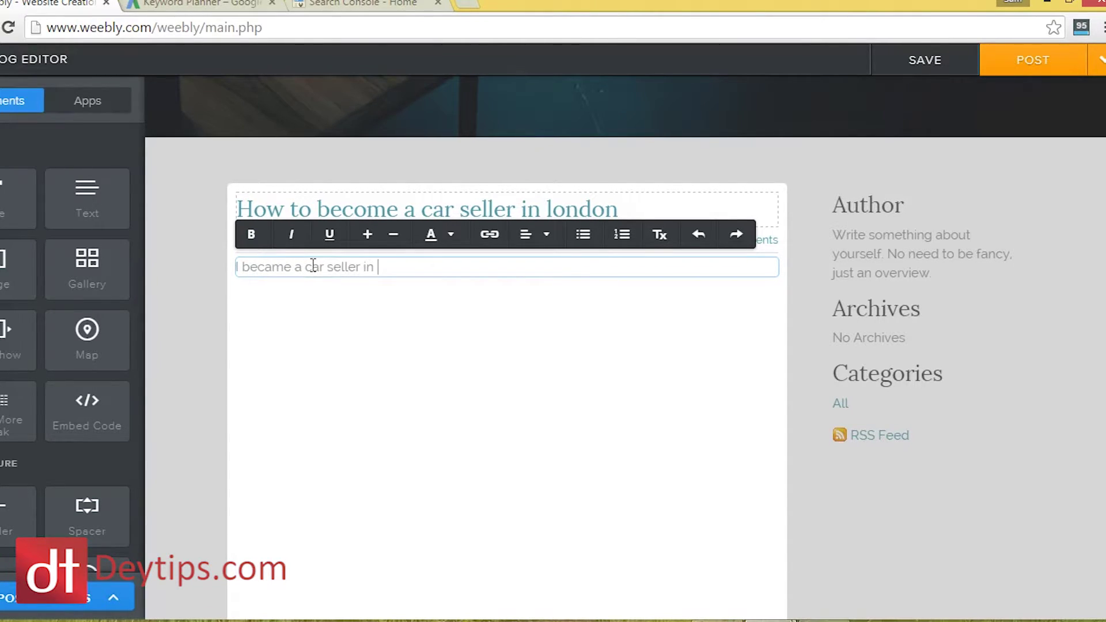
pyautogui.click(321, 354)
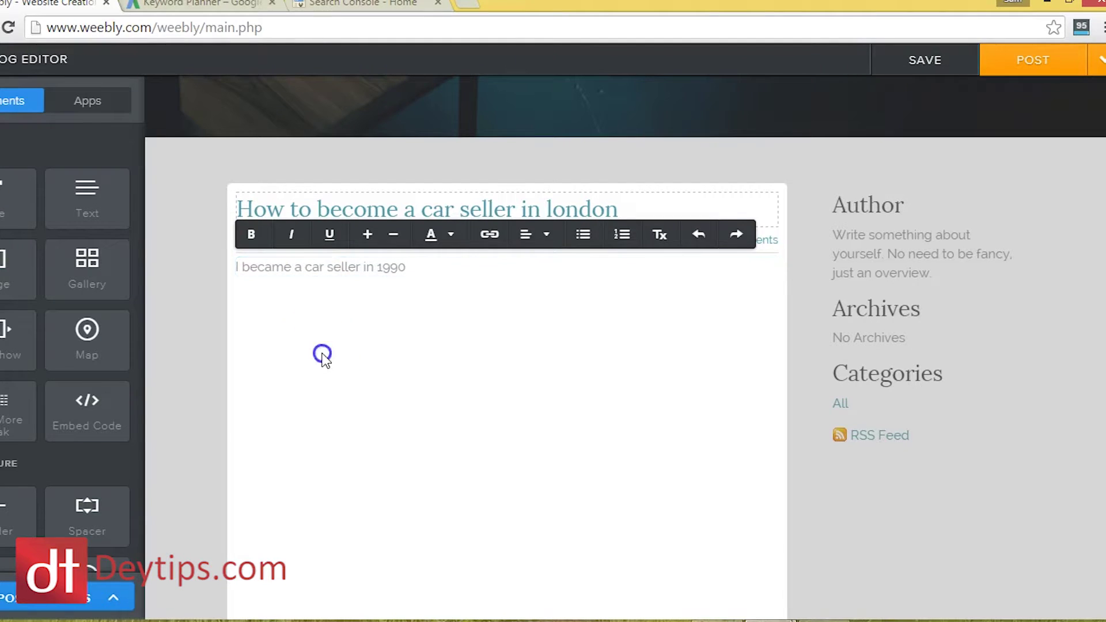
# Step: Add the spaced lines "evoen Keyword" and "edfjov keyword" below the post's opening sentence
pyautogui.click(419, 266)
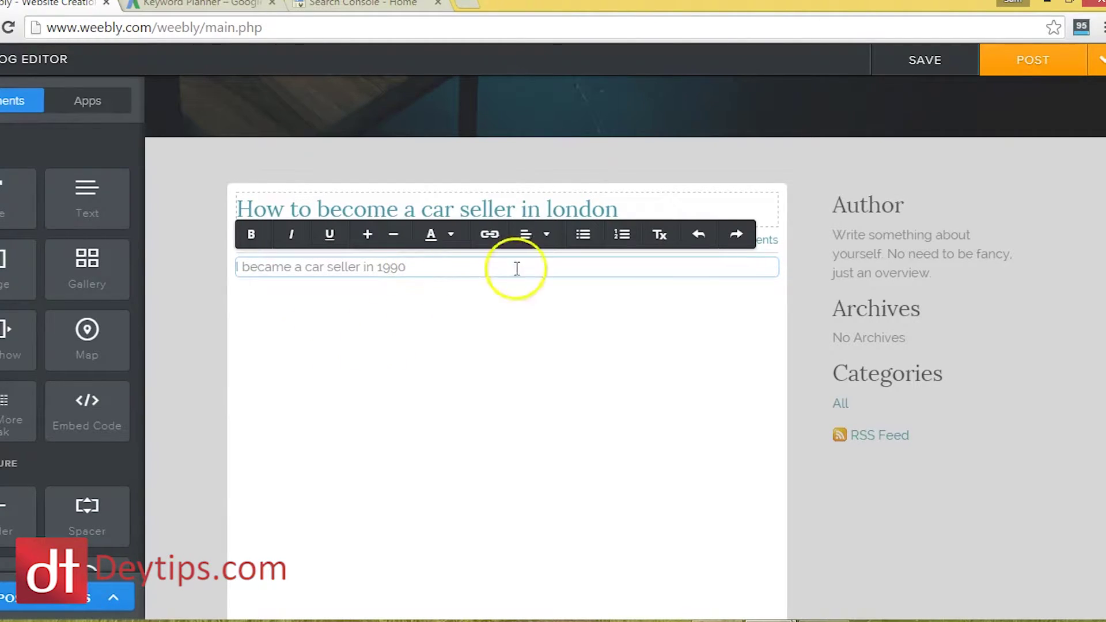
pyautogui.click(431, 267)
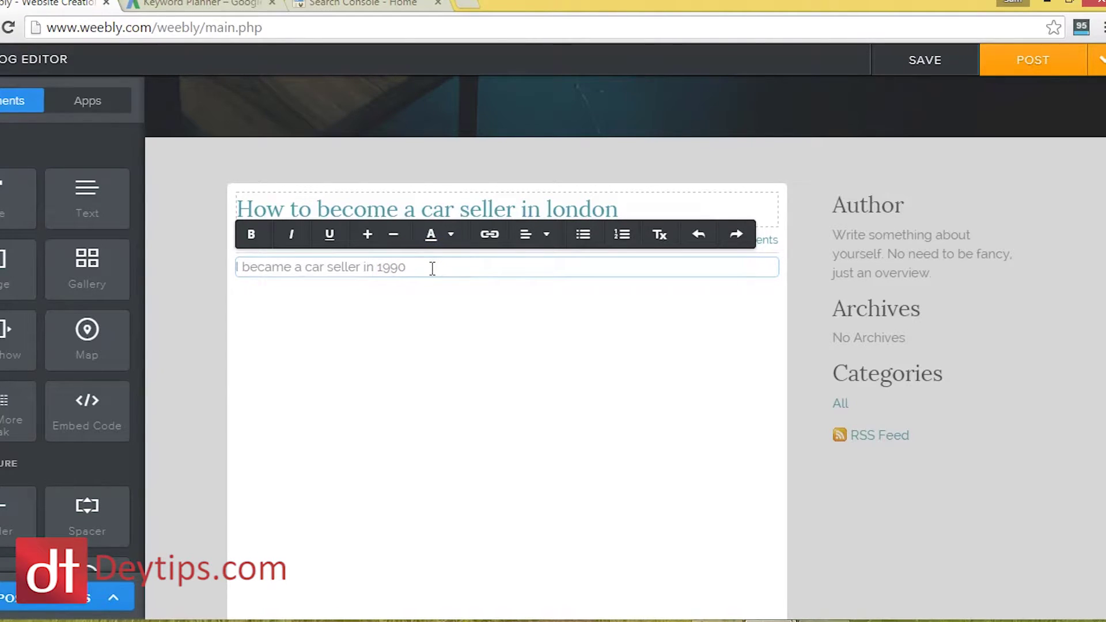
pyautogui.press('Return')
pyautogui.press('Return')
pyautogui.press('Return')
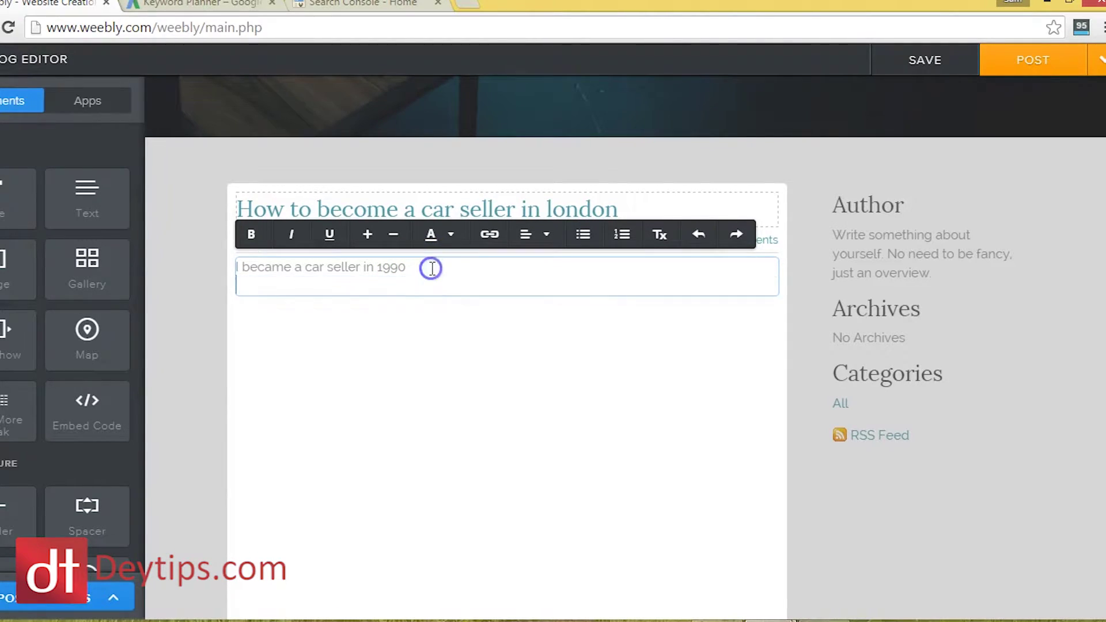
pyautogui.write('evoen ')
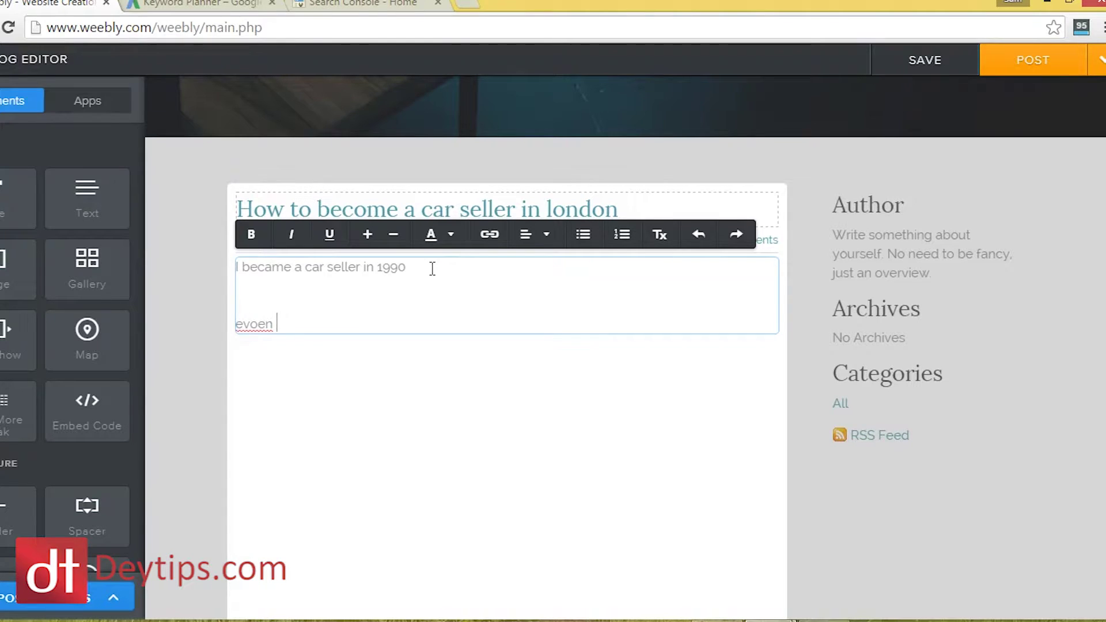
pyautogui.write('K')
pyautogui.press('capslock')
pyautogui.write('eyword')
pyautogui.press('Return')
pyautogui.press('Return')
pyautogui.press('Return')
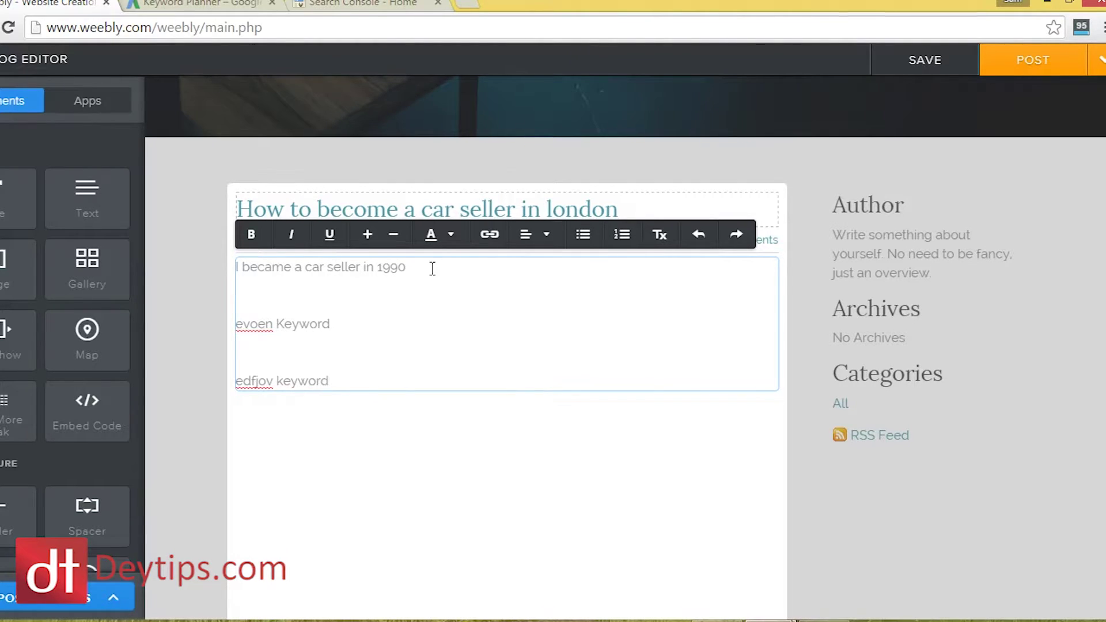
pyautogui.click(464, 471)
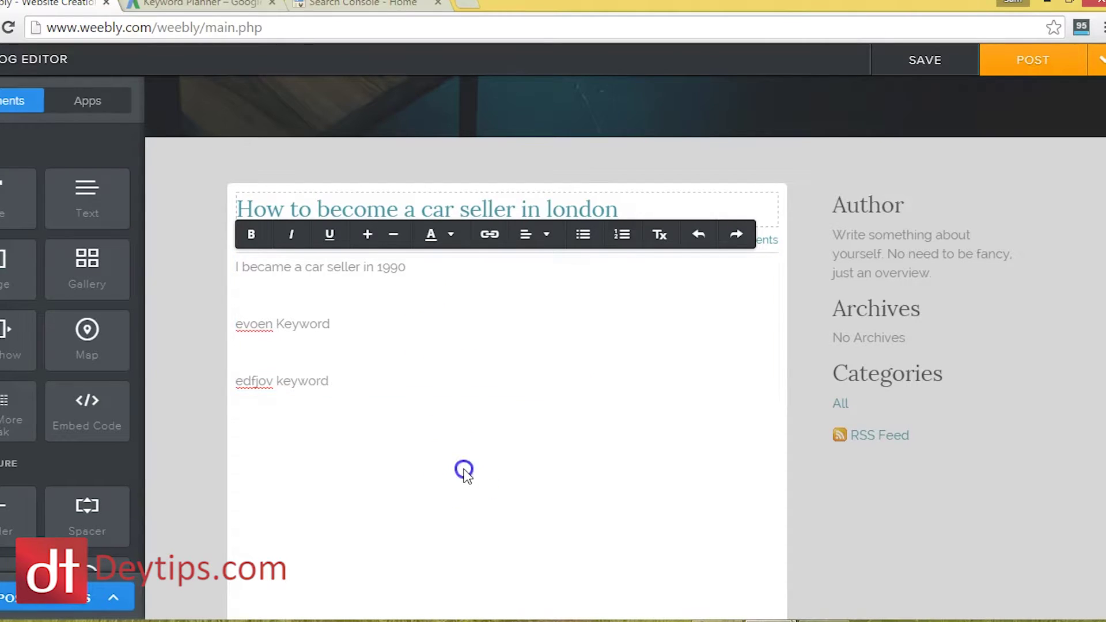
pyautogui.click(561, 214)
pyautogui.click(574, 208)
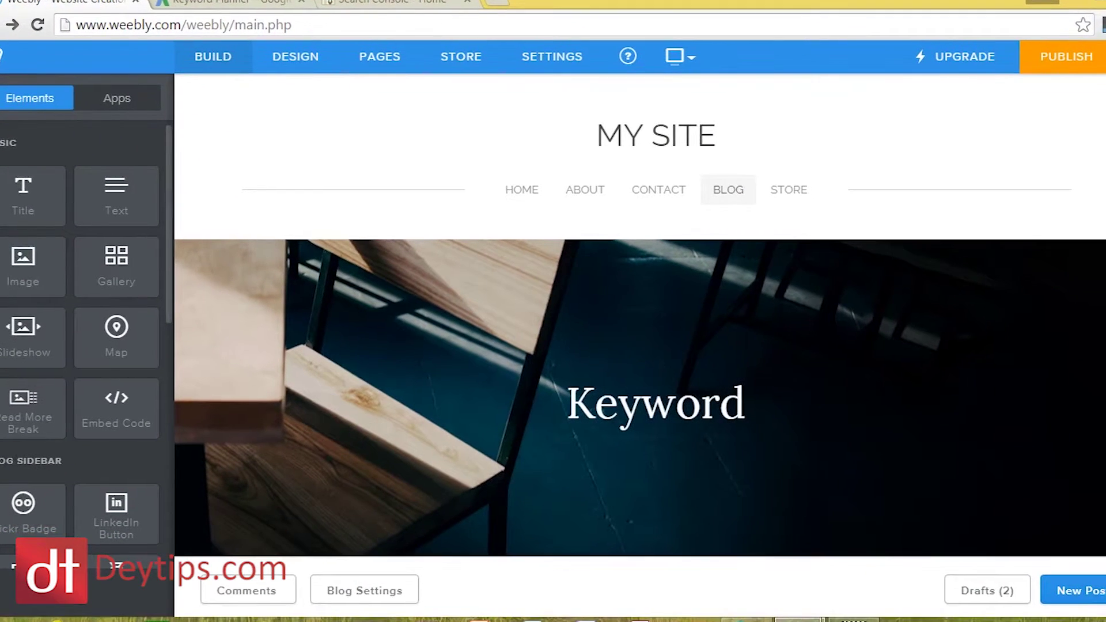
# Step: Open the About page's settings and replace the headline placeholder in its header with "keyword"
pyautogui.click(399, 64)
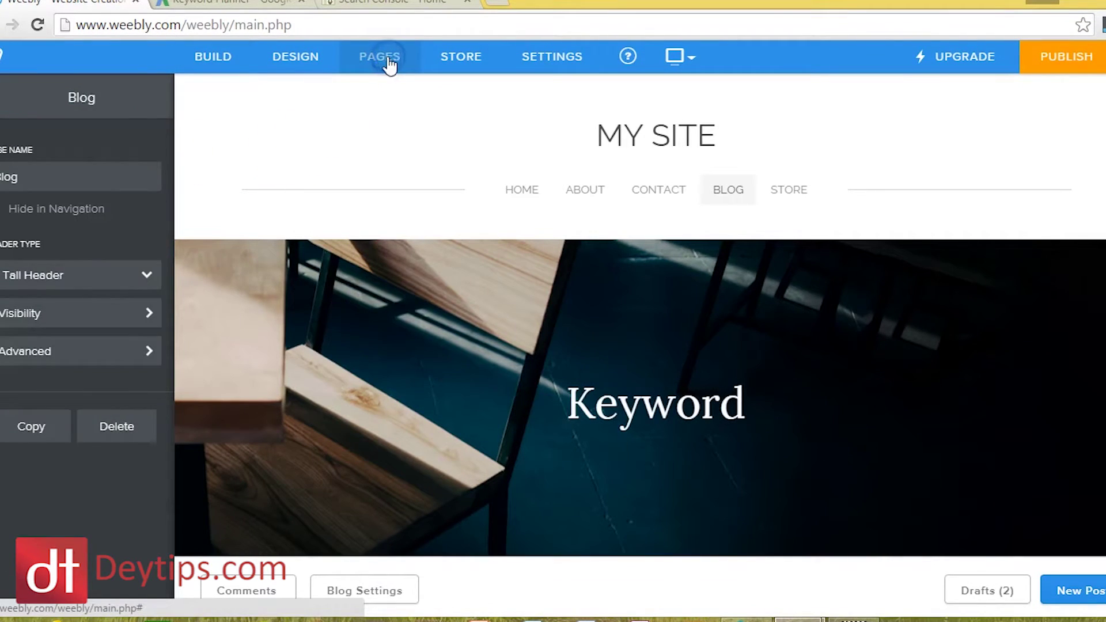
pyautogui.click(8, 95)
pyautogui.click(63, 192)
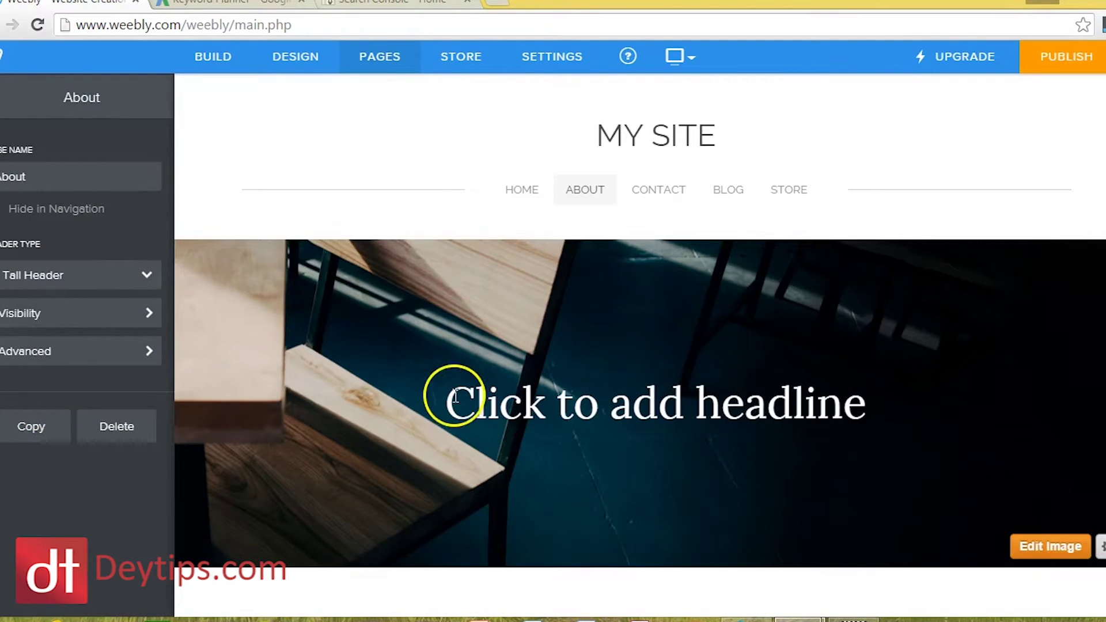
pyautogui.click(651, 394)
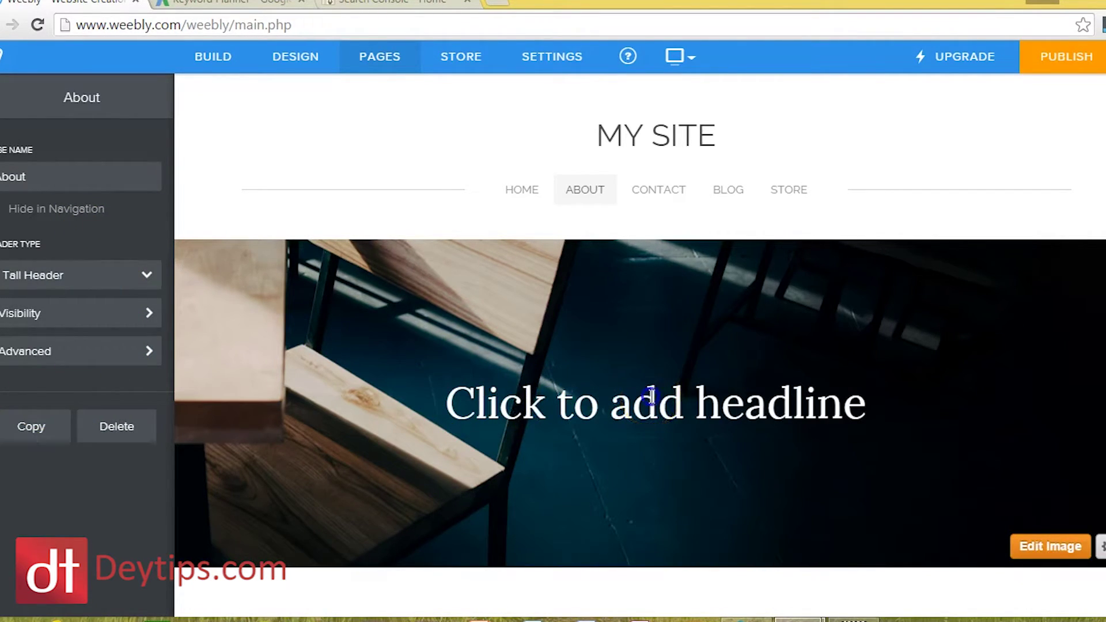
pyautogui.write('keyword')
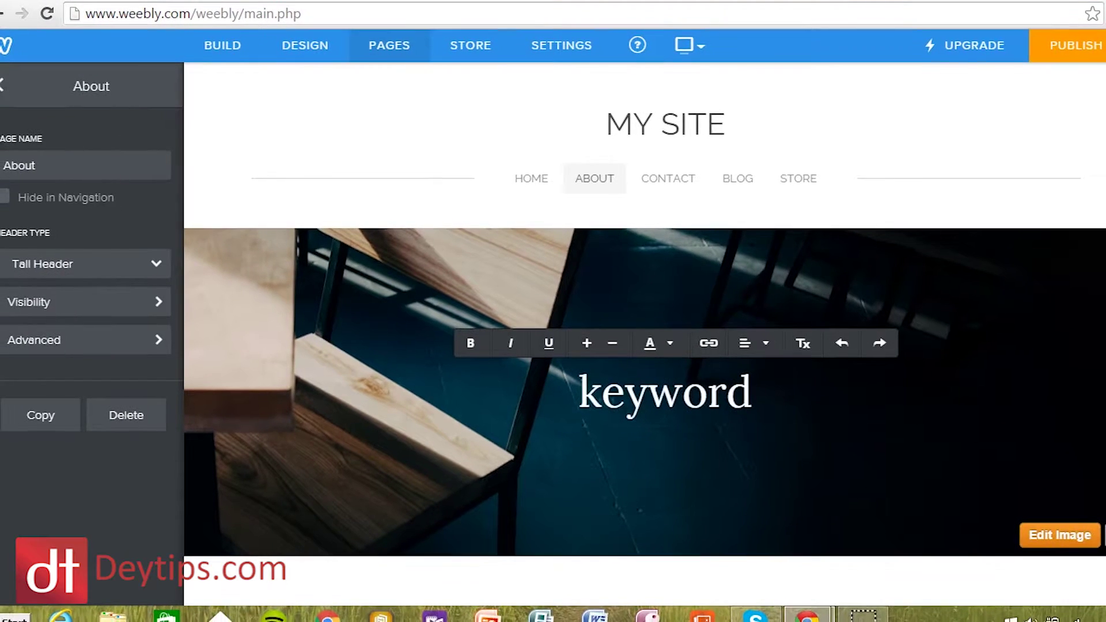
# Step: Replace the "Who We Are" heading on the About page with "keyword"
pyautogui.scroll(-7, 645, 334)
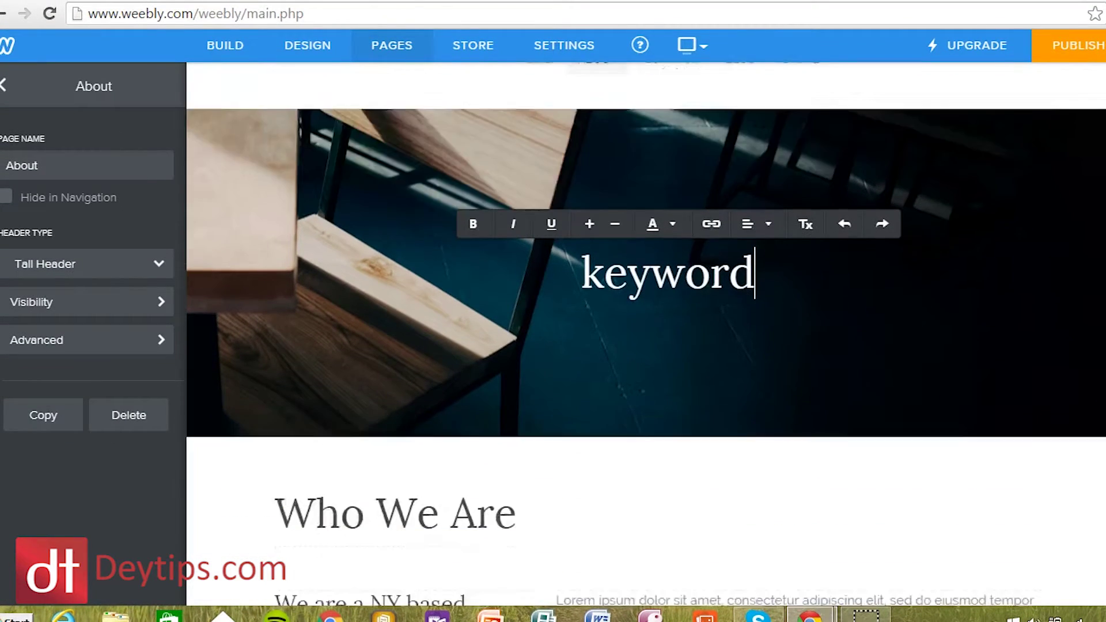
pyautogui.click(494, 252)
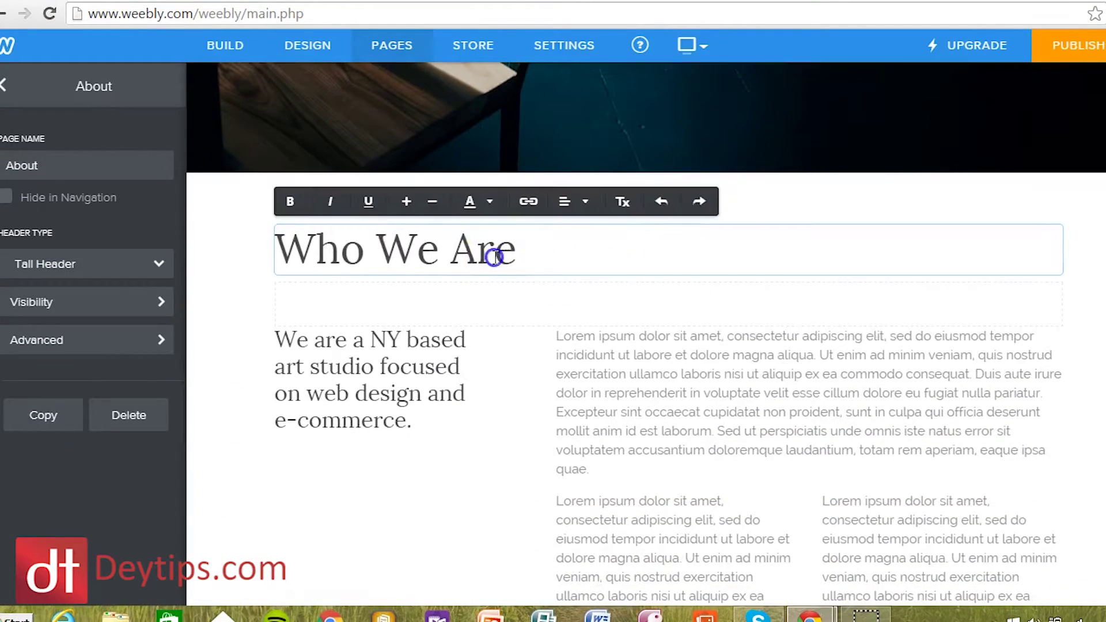
pyautogui.tripleClick(495, 254)
pyautogui.write('keyword')
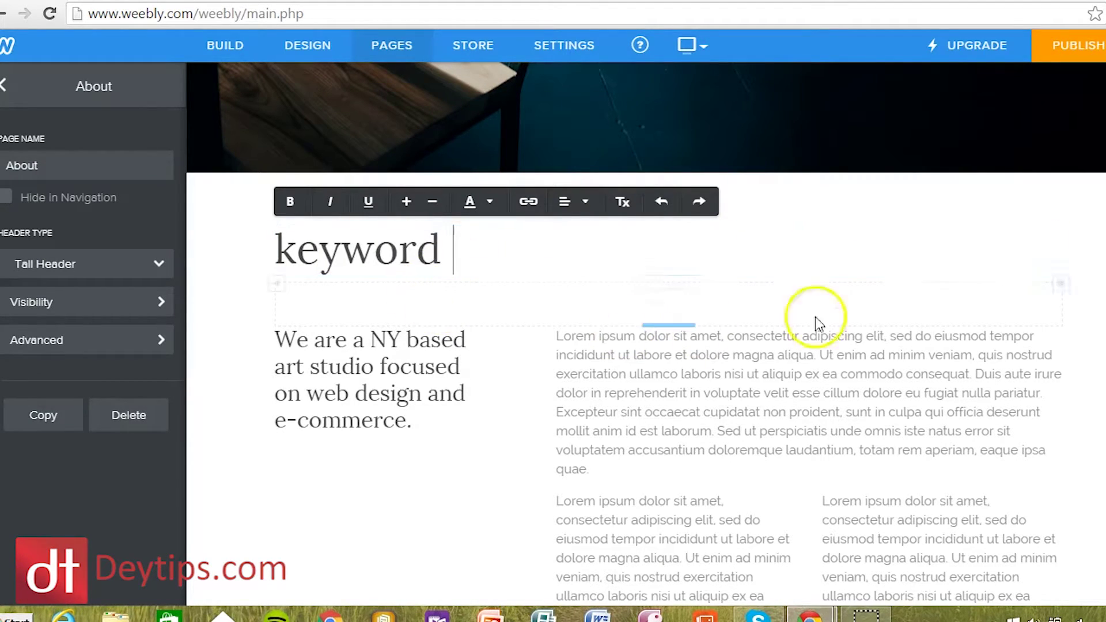
# Step: Look over the About page's content and the Page Title, Page Description and Meta Keywords fields in its advanced settings
pyautogui.scroll(-2, 814, 320)
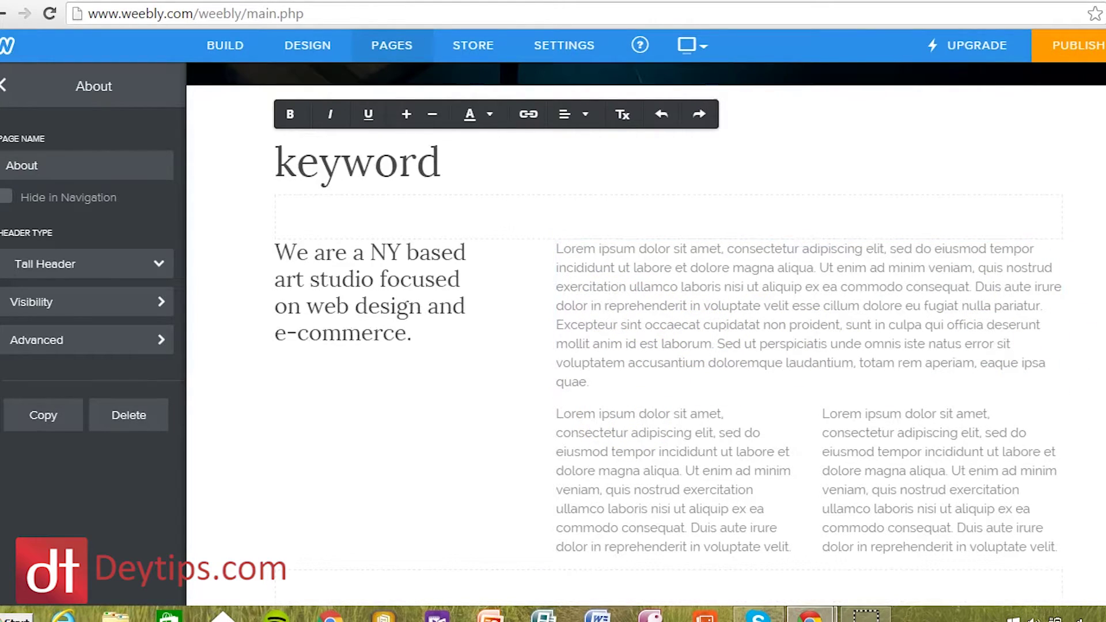
pyautogui.scroll(-5, 646, 334)
pyautogui.scroll(10, 441, 276)
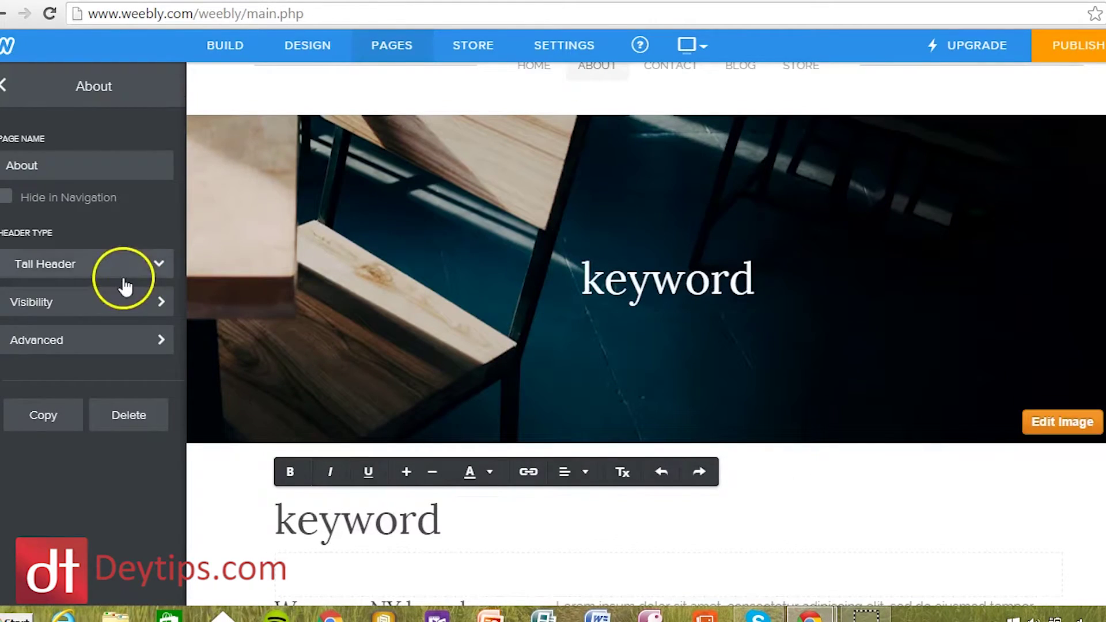
pyautogui.click(161, 341)
pyautogui.click(110, 180)
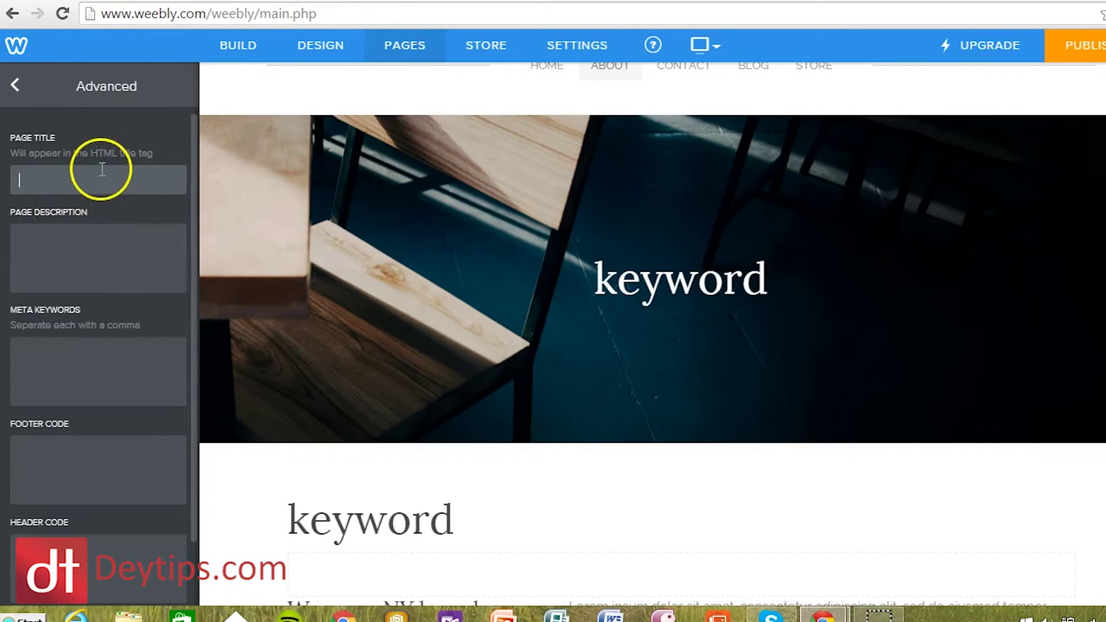
pyautogui.click(86, 240)
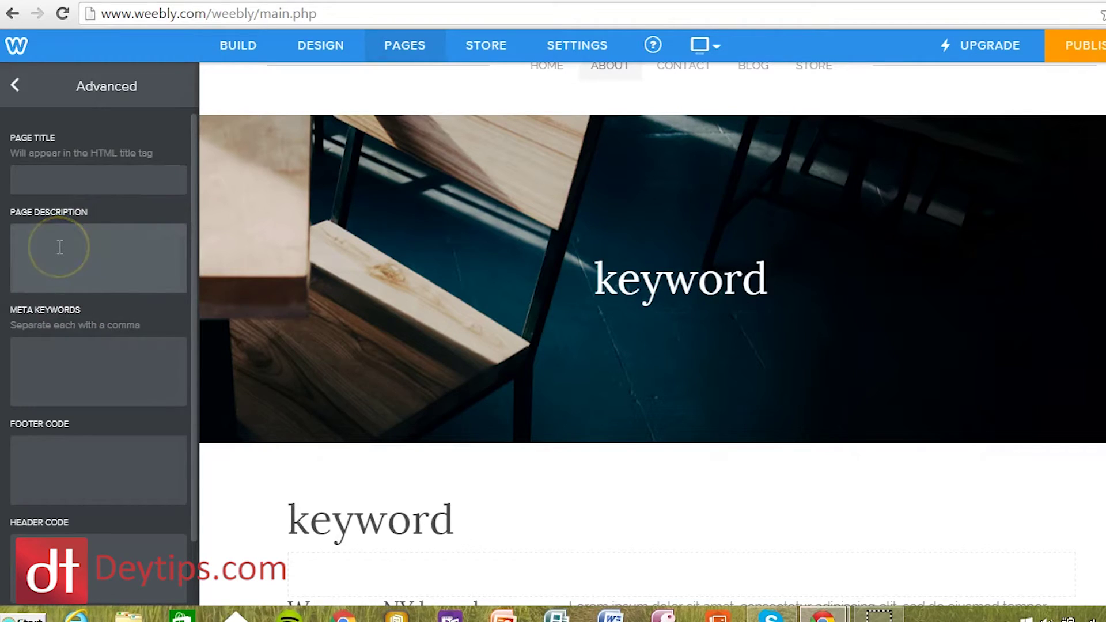
pyautogui.click(123, 247)
pyautogui.click(149, 246)
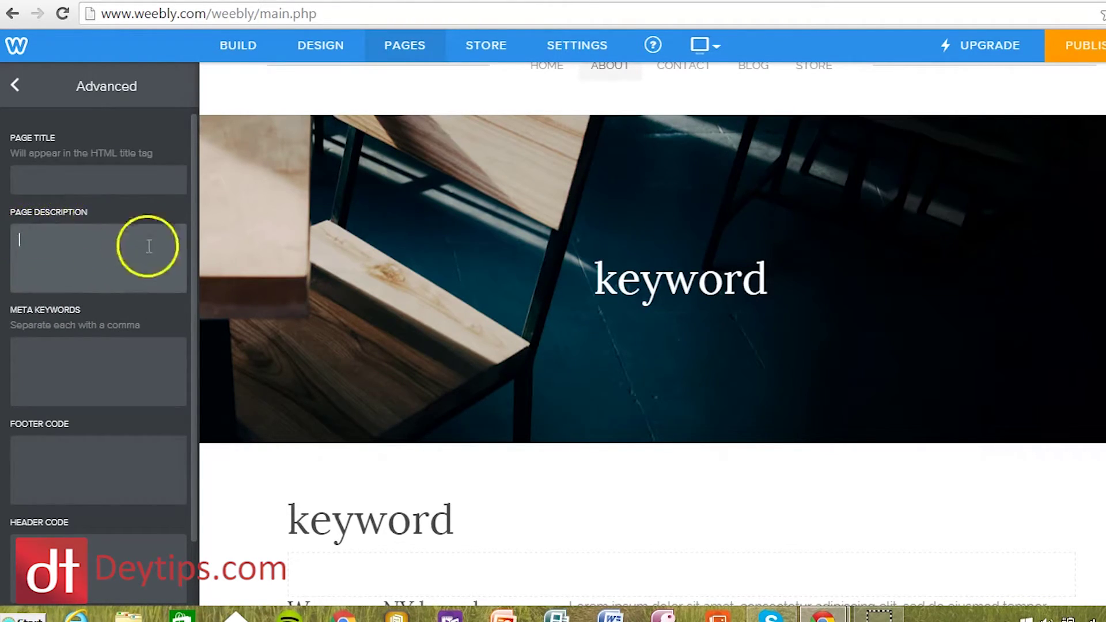
pyautogui.click(93, 360)
pyautogui.click(168, 383)
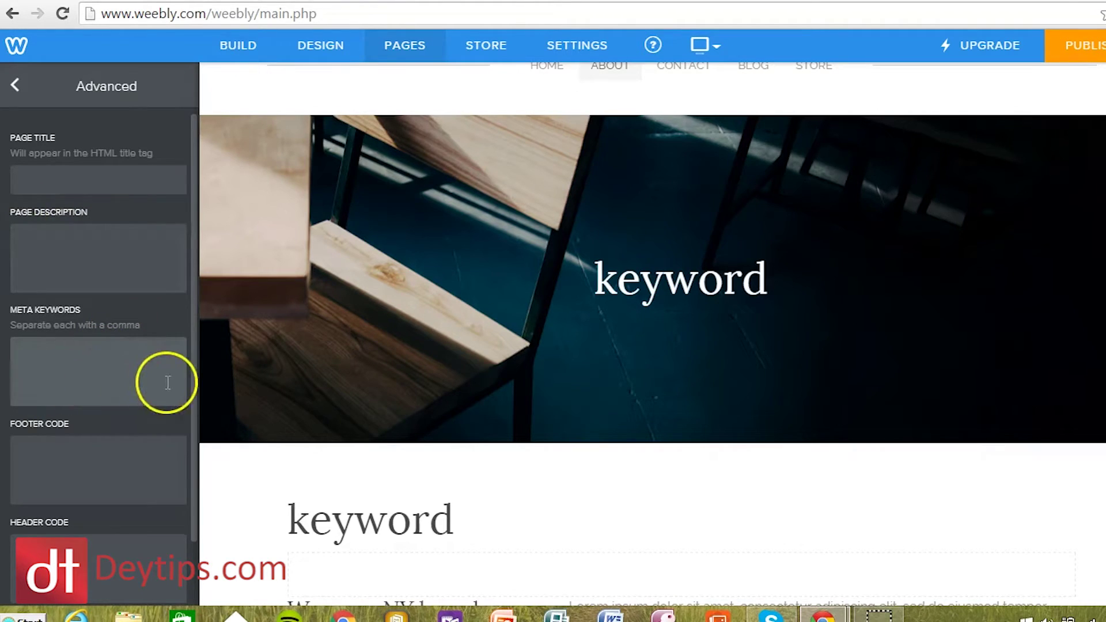
# Step: Switch from the page's Meta Keywords field to Google AdWords and locate the Keyword Planner among its tools
pyautogui.click(54, 339)
pyautogui.click(198, 81)
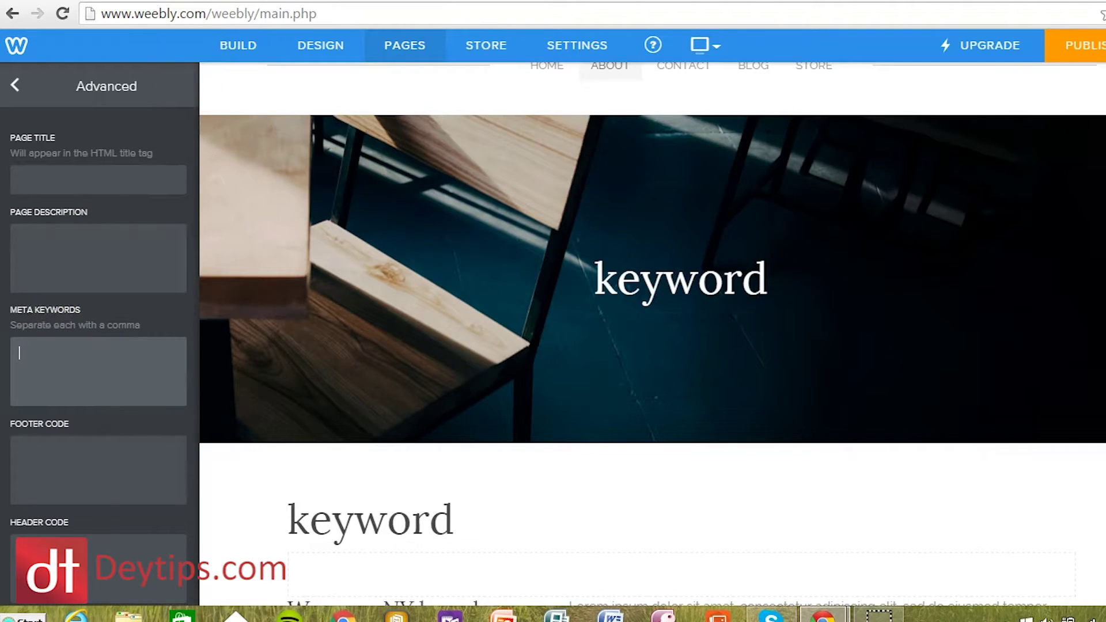
pyautogui.hotkey('ctrl', 'Tab')
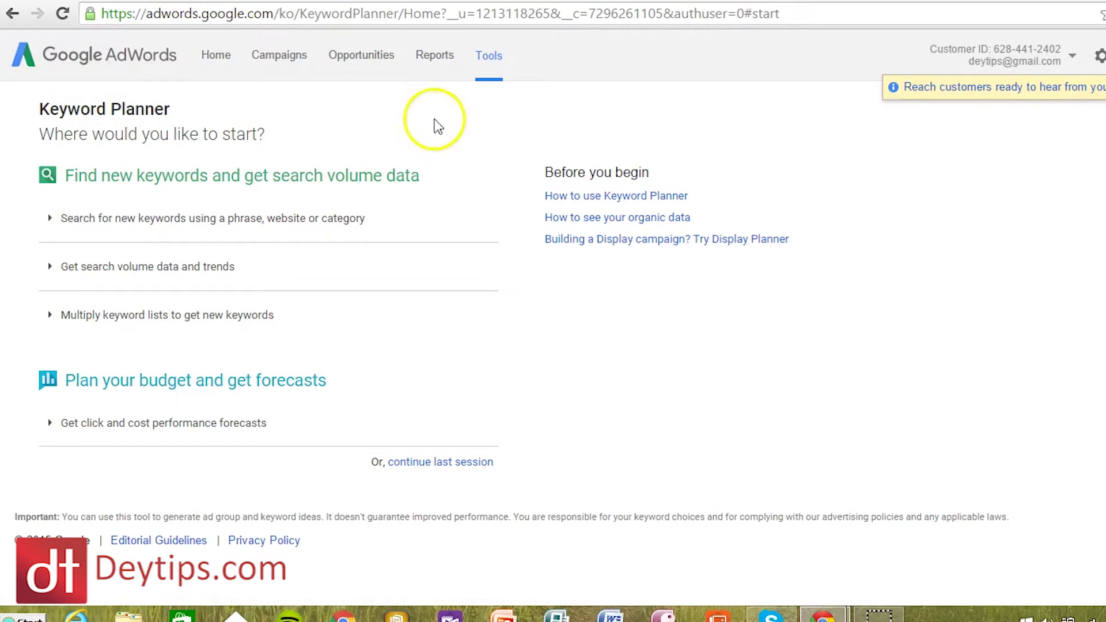
pyautogui.click(490, 56)
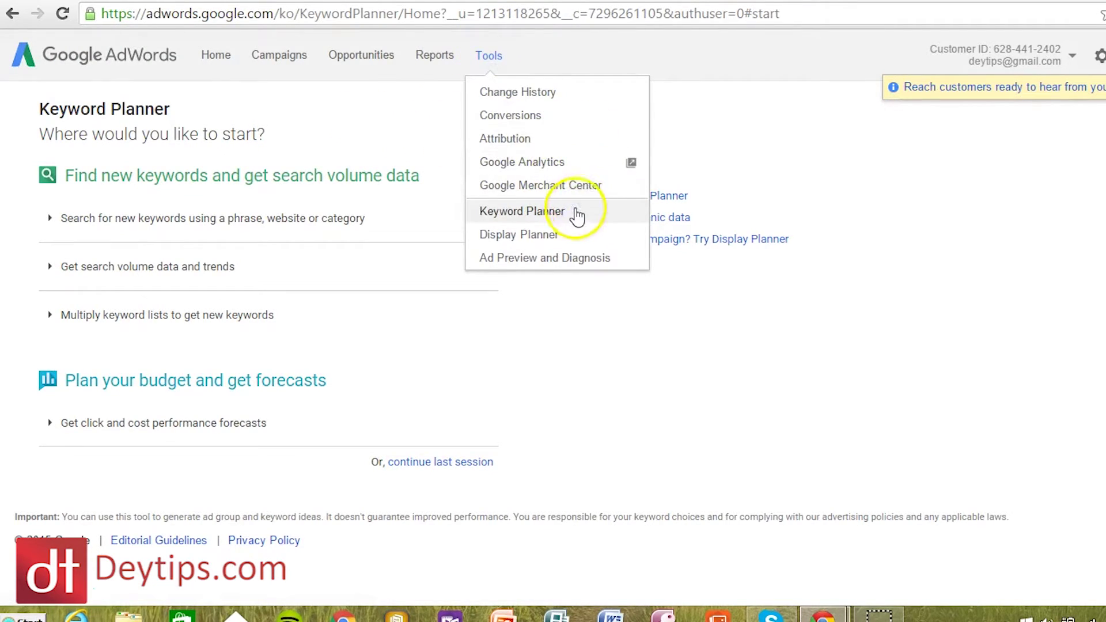
pyautogui.click(380, 166)
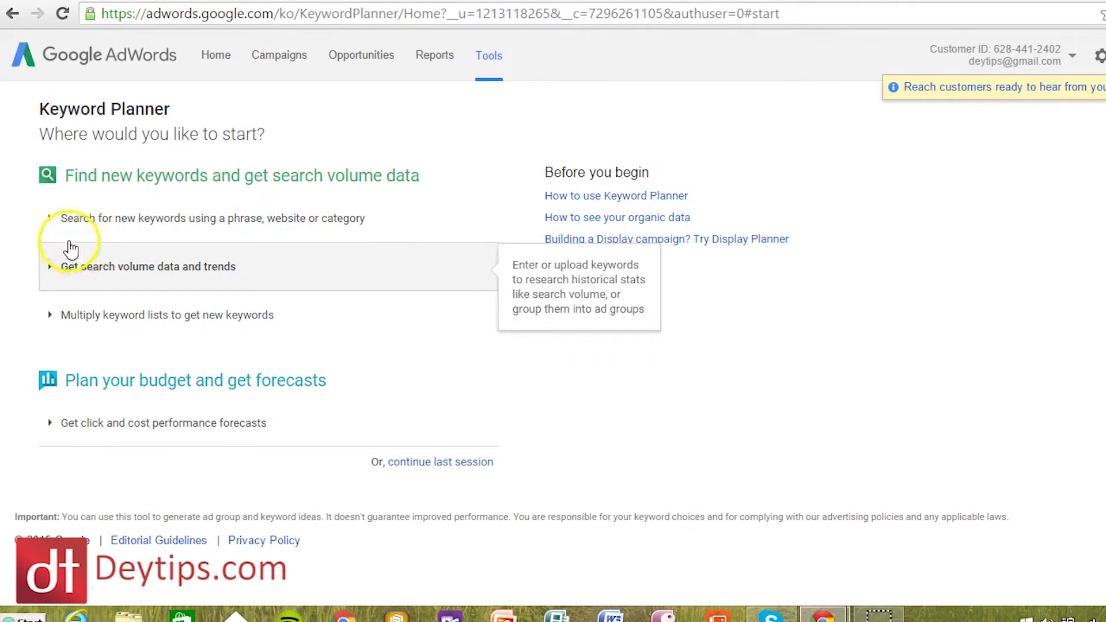
# Step: Start a search for new keywords by phrase, with "car seller in london" as the product or service
pyautogui.click(52, 222)
pyautogui.click(175, 317)
pyautogui.write('car seller in london')
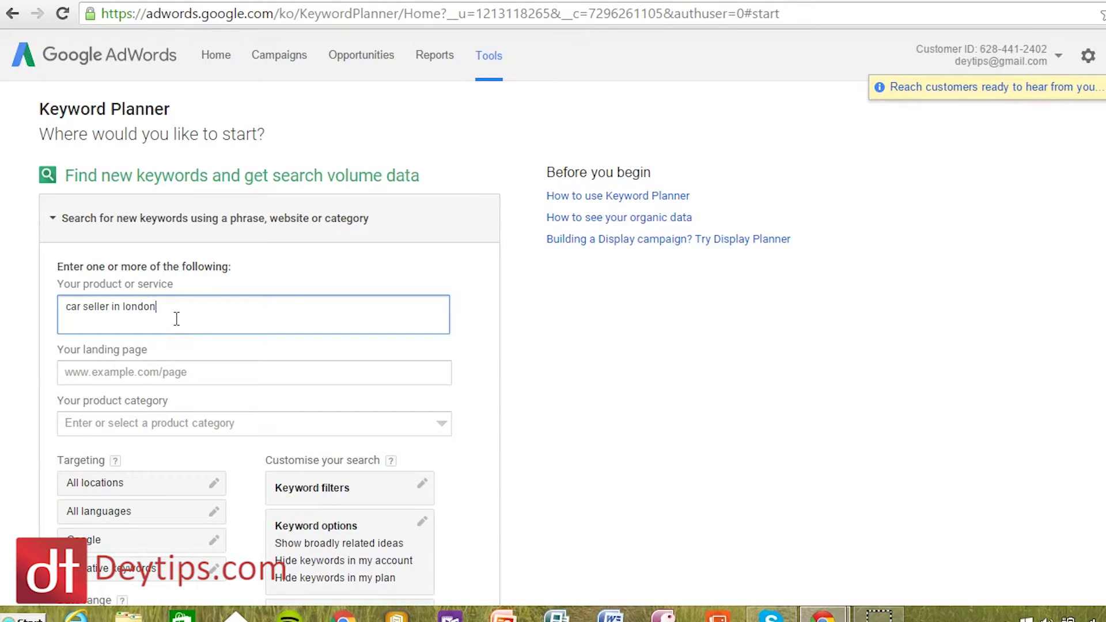
# Step: Try to limit the keyword options to ideas closely related to the search terms
pyautogui.click(835, 309)
pyautogui.scroll(-2, 679, 345)
pyautogui.click(679, 346)
pyautogui.click(422, 413)
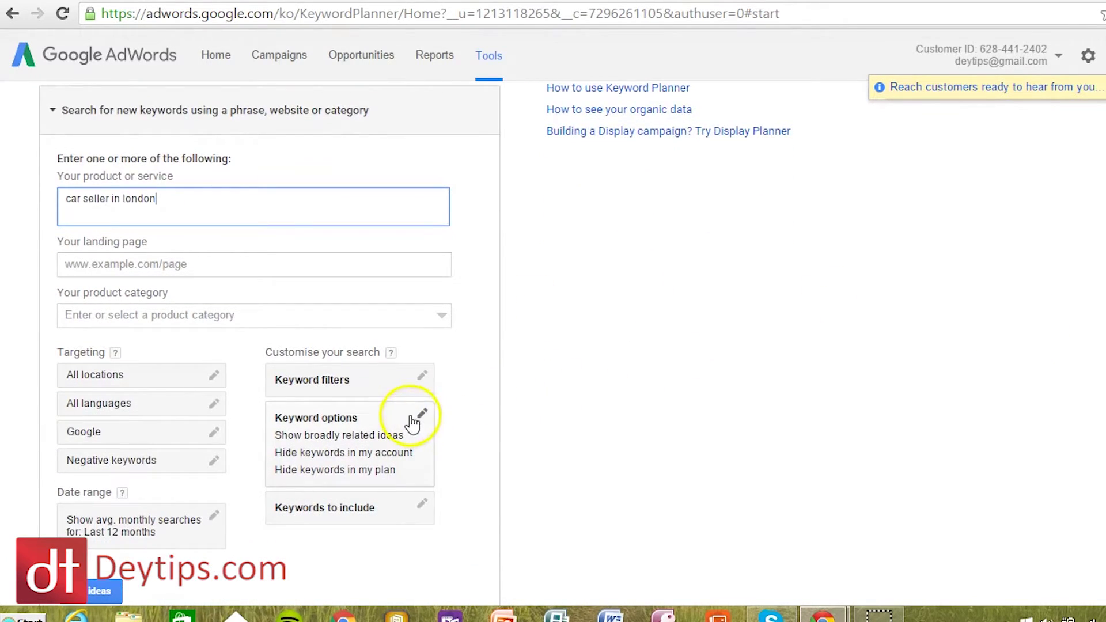
pyautogui.click(342, 309)
pyautogui.click(309, 217)
pyautogui.click(428, 402)
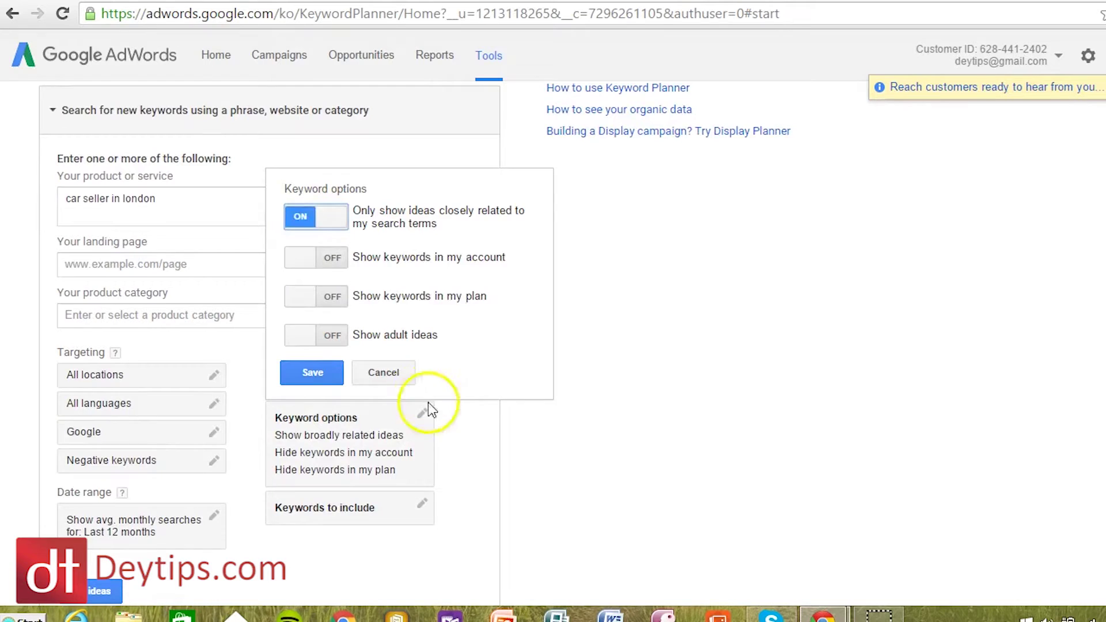
# Step: Get ideas for the entered phrase and display the individual keyword ideas instead of the ad groups
pyautogui.click(104, 587)
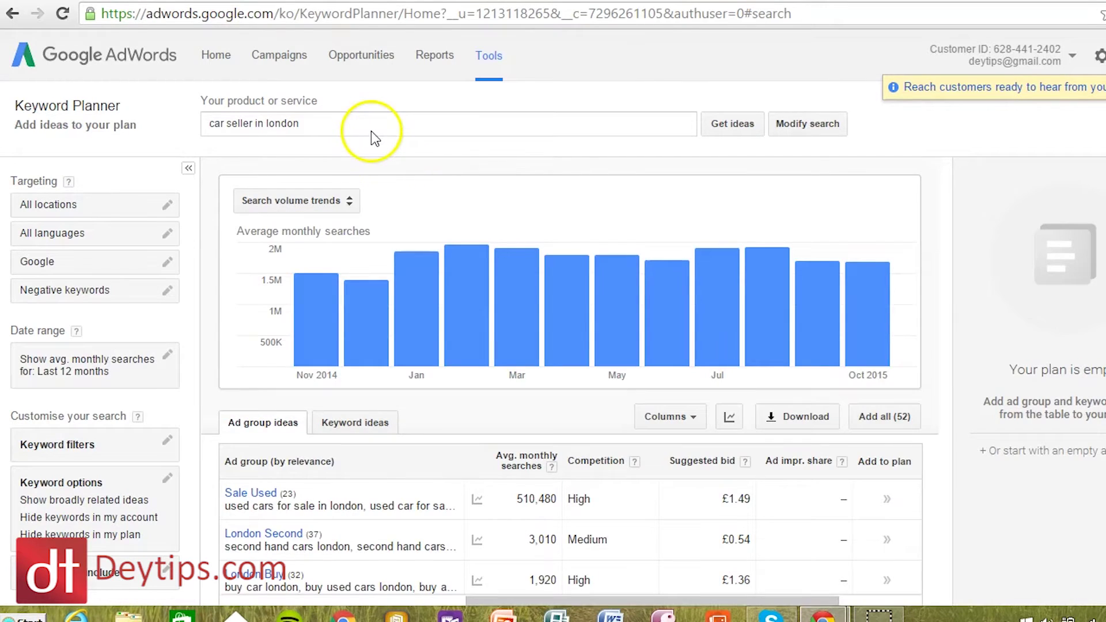
pyautogui.click(346, 423)
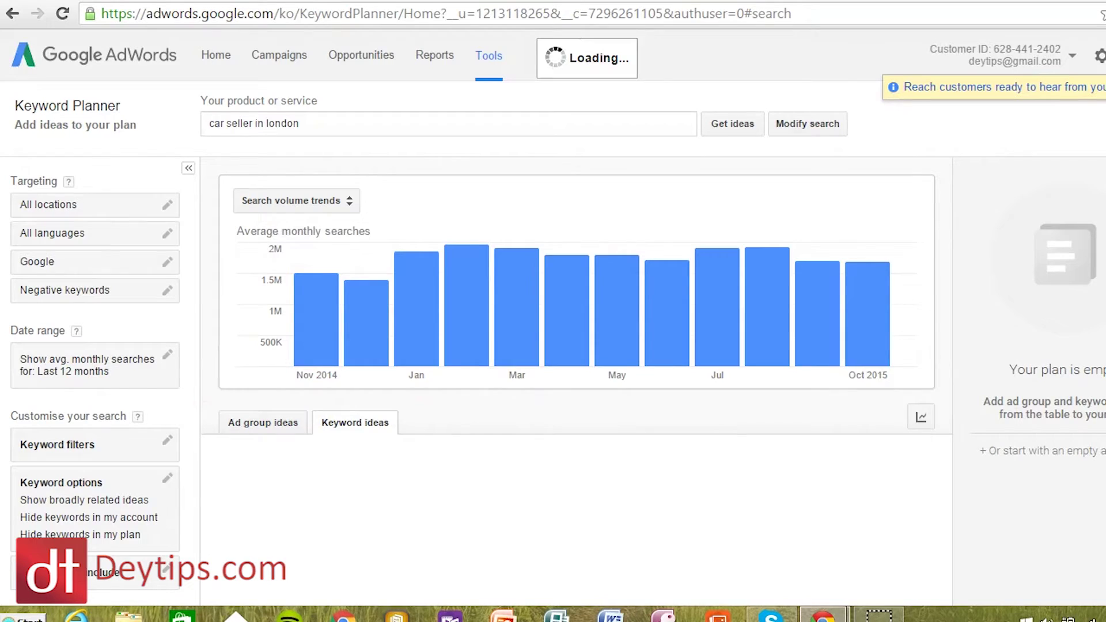
pyautogui.scroll(-4, 714, 227)
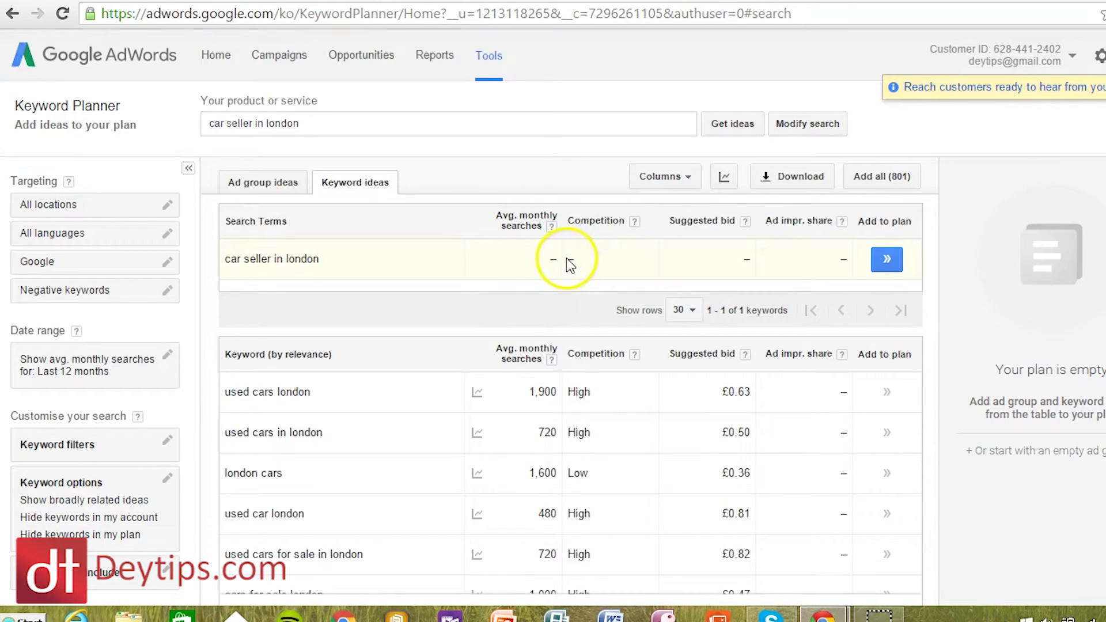
pyautogui.scroll(-2, 938, 306)
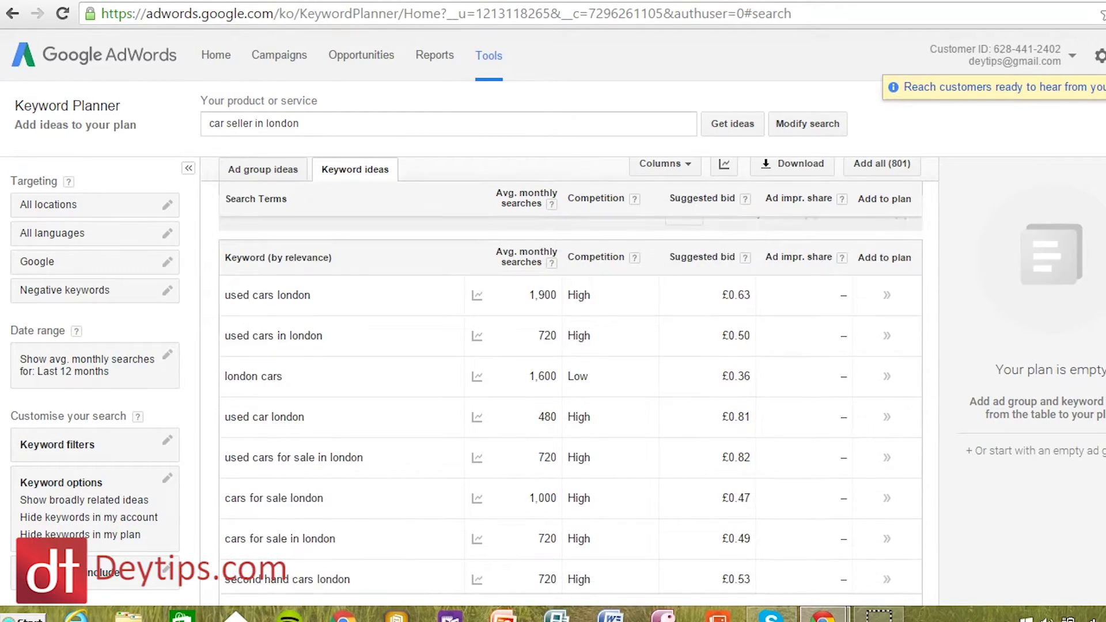
# Step: Examine the average monthly searches for the keyword "used cars london"
pyautogui.moveTo(242, 270)
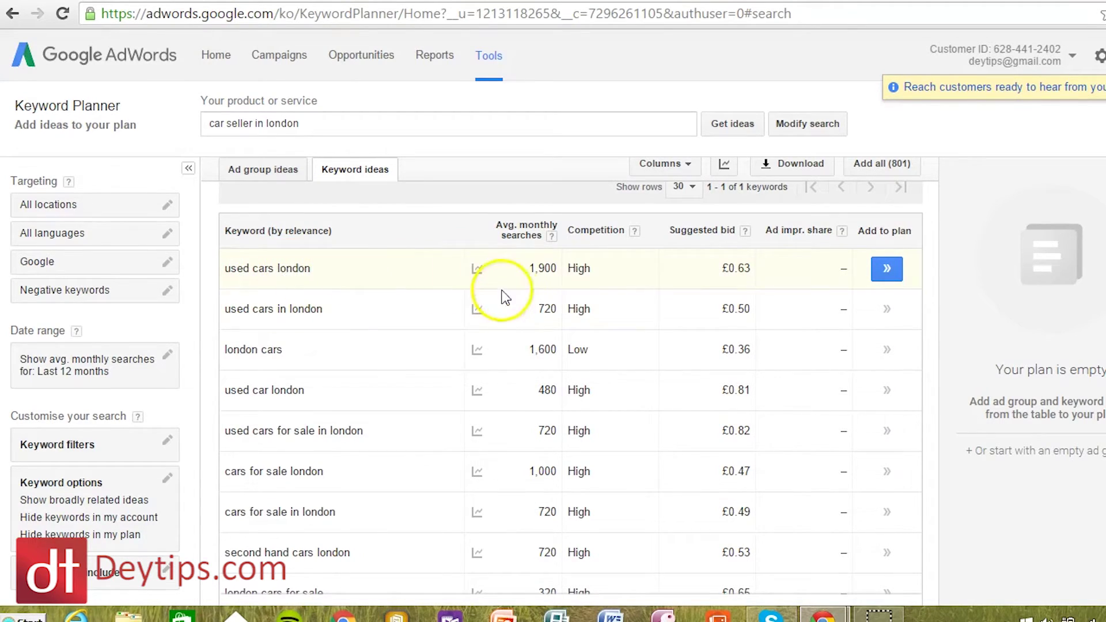
pyautogui.click(556, 268)
pyautogui.moveTo(556, 268); pyautogui.dragTo(513, 267)
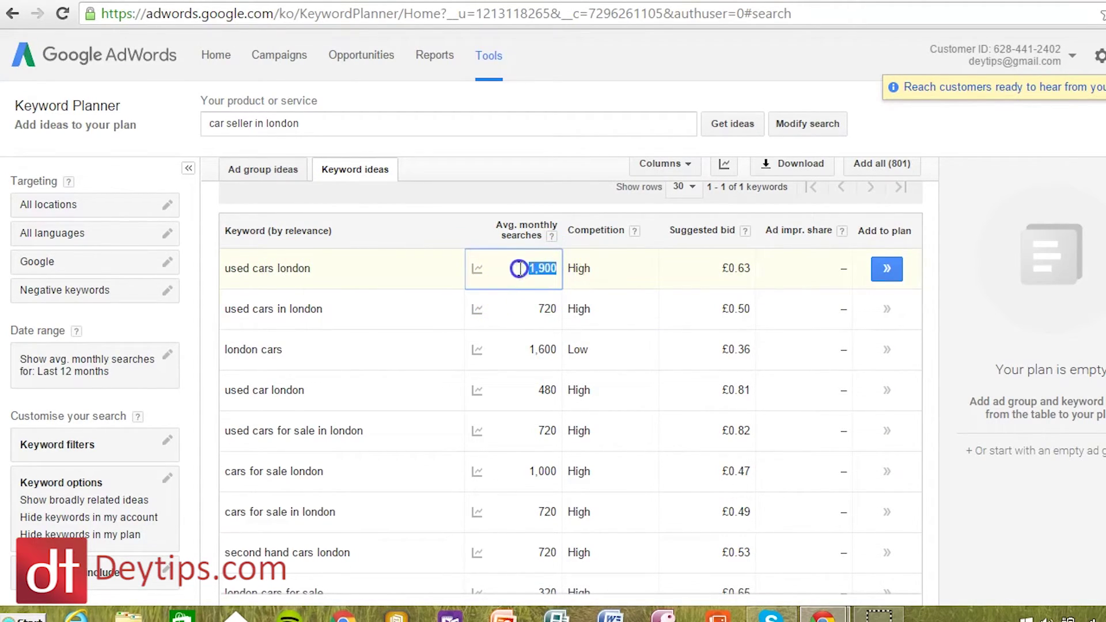
pyautogui.click(505, 284)
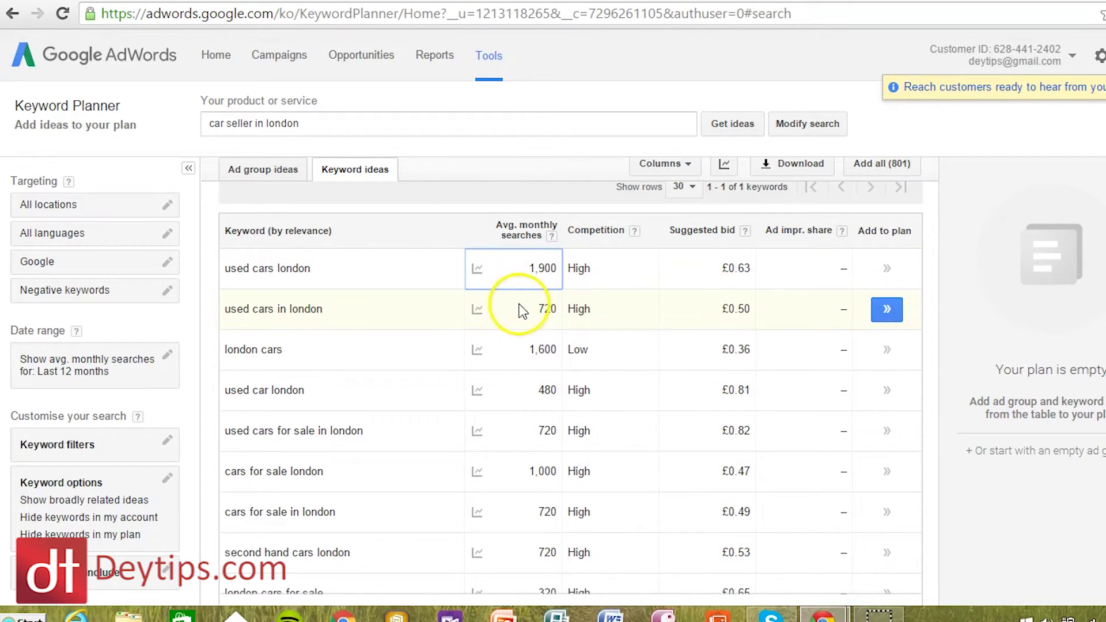
# Step: Sort the keyword ideas by average monthly searches, highest first, and review search volume and competition down the list
pyautogui.click(533, 238)
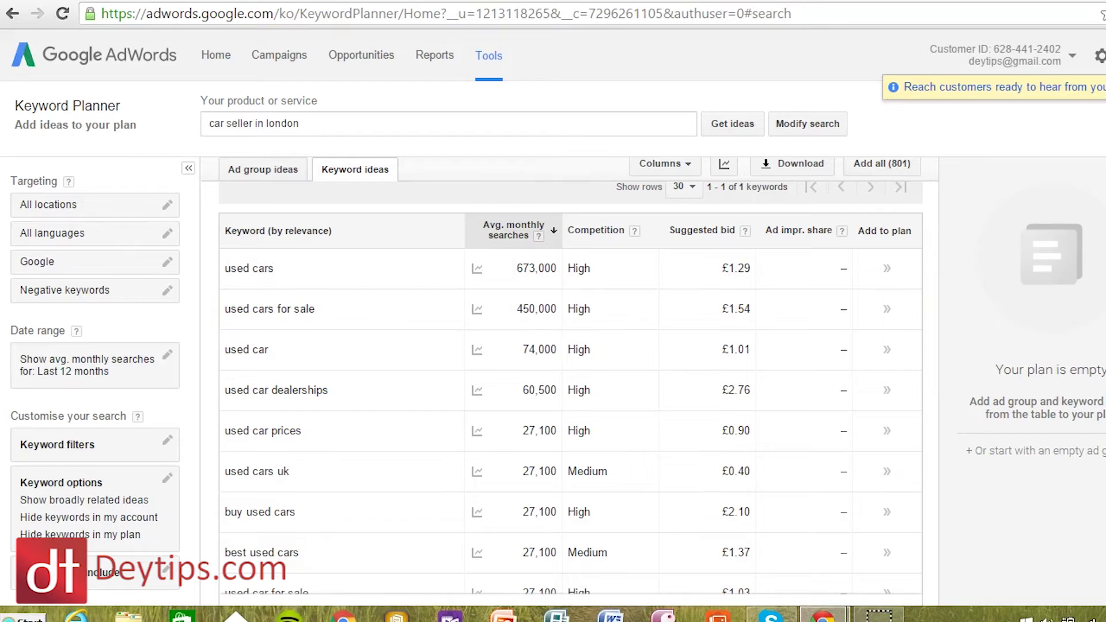
pyautogui.scroll(-4, 570, 404)
pyautogui.scroll(-5, 571, 403)
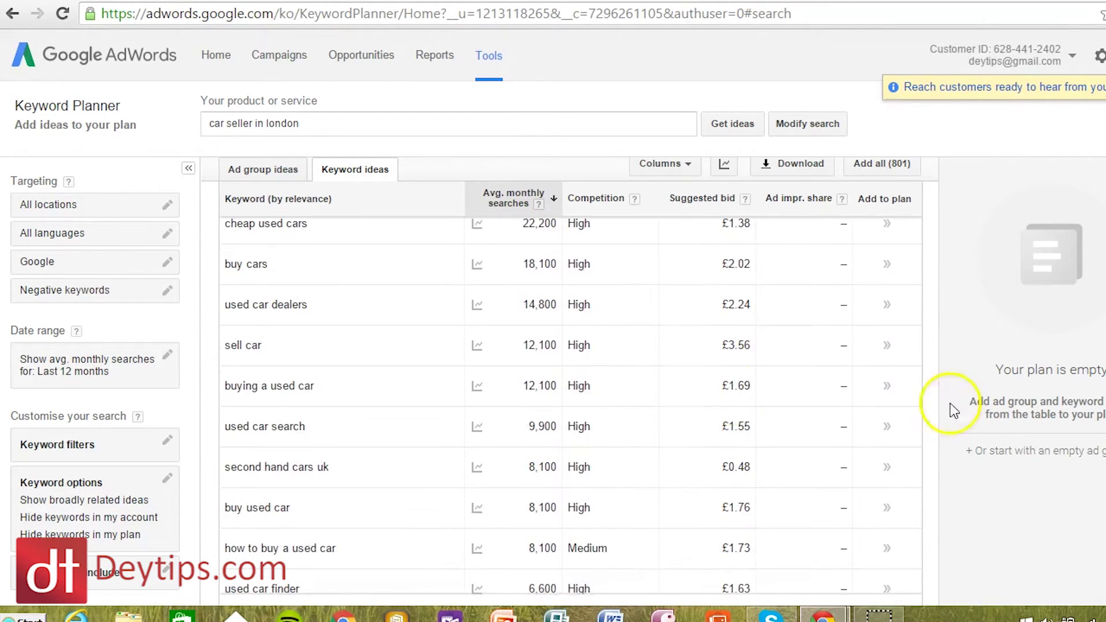
pyautogui.moveTo(477, 467)
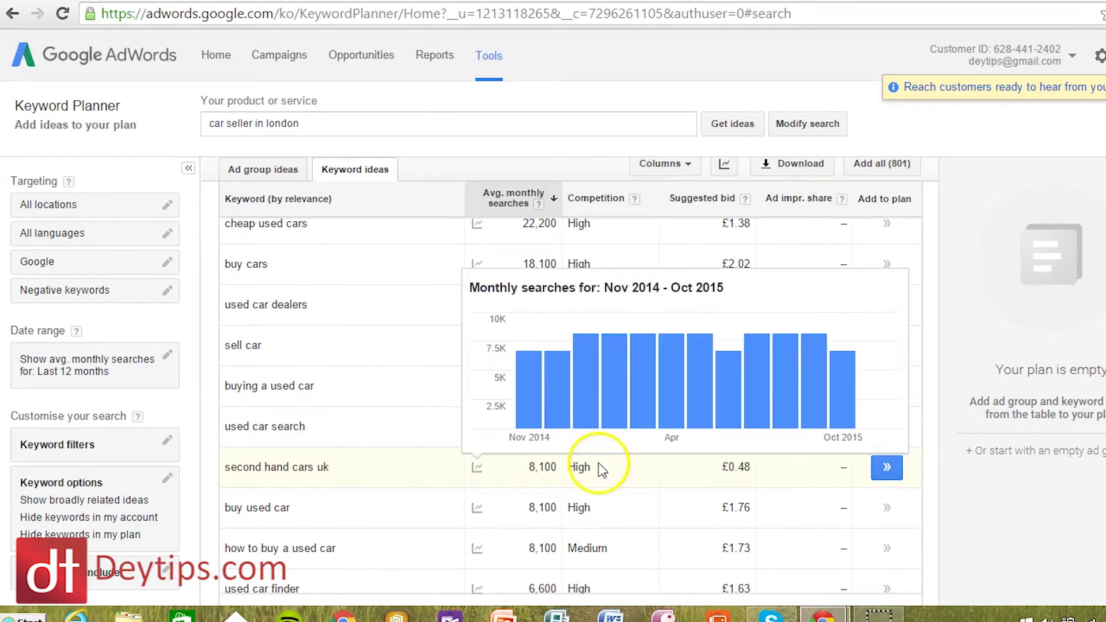
pyautogui.scroll(-1, 571, 403)
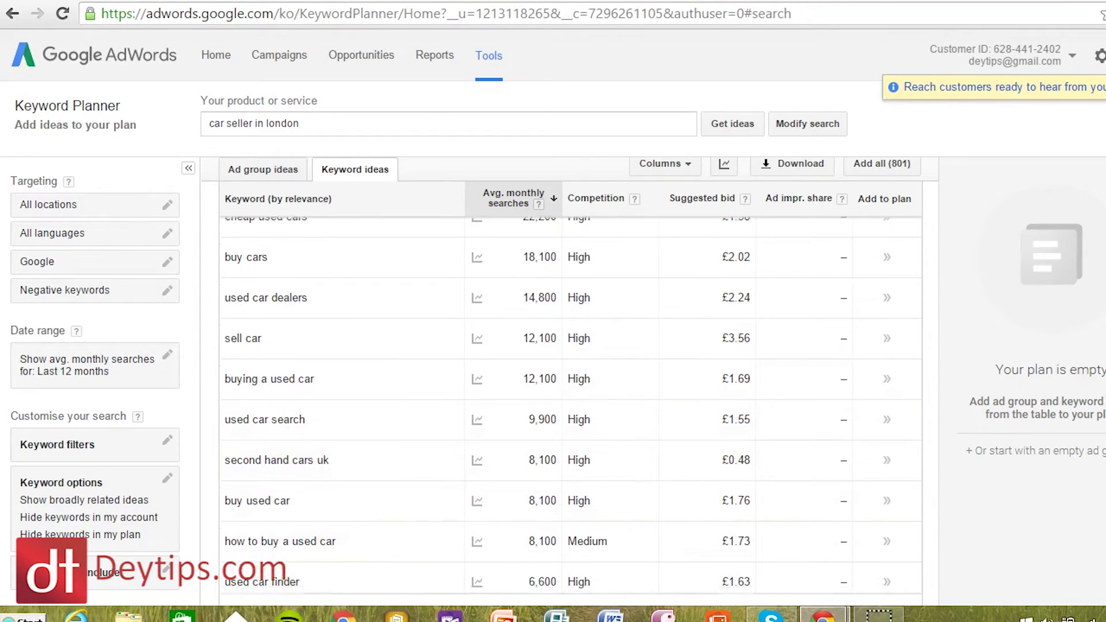
pyautogui.scroll(-3, 570, 403)
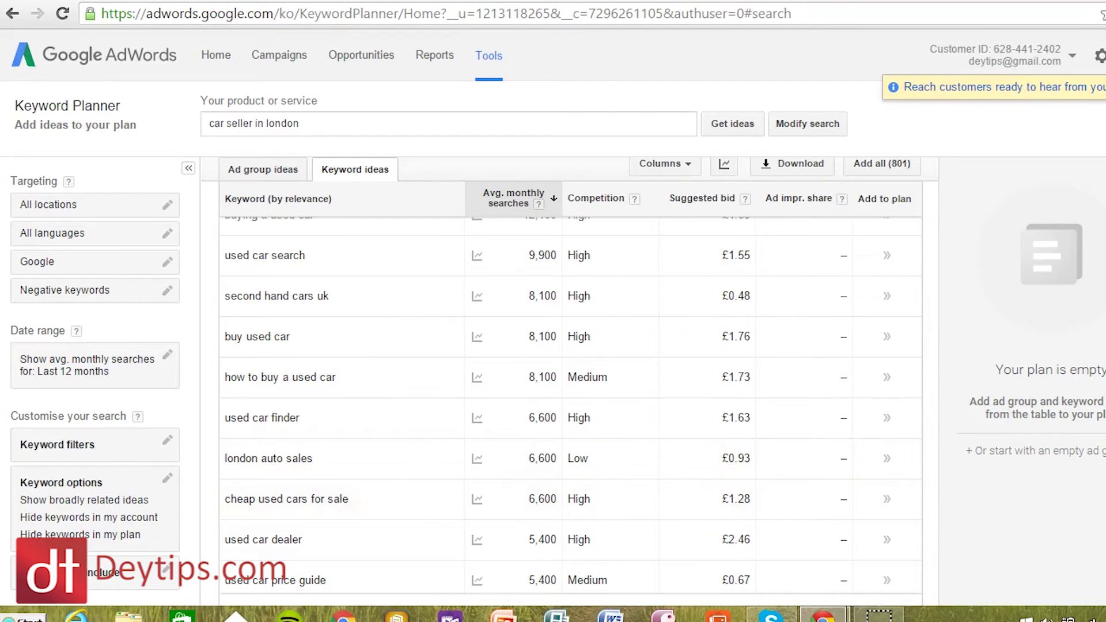
pyautogui.scroll(-3, 570, 403)
pyautogui.scroll(-2, 571, 404)
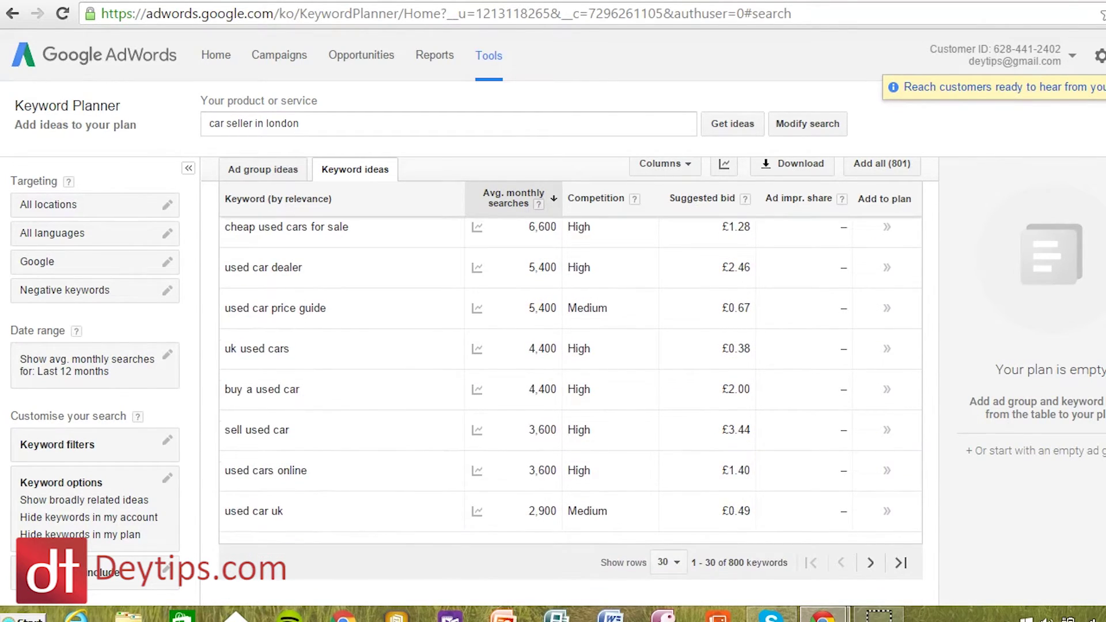
pyautogui.scroll(2, 395, 321)
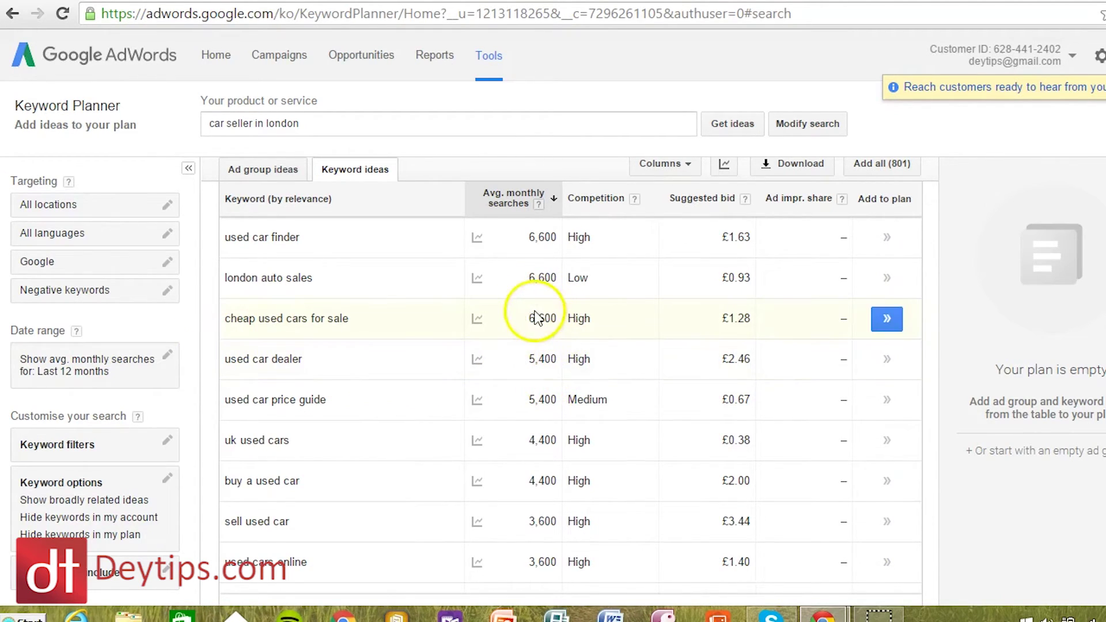
pyautogui.scroll(-2, 728, 518)
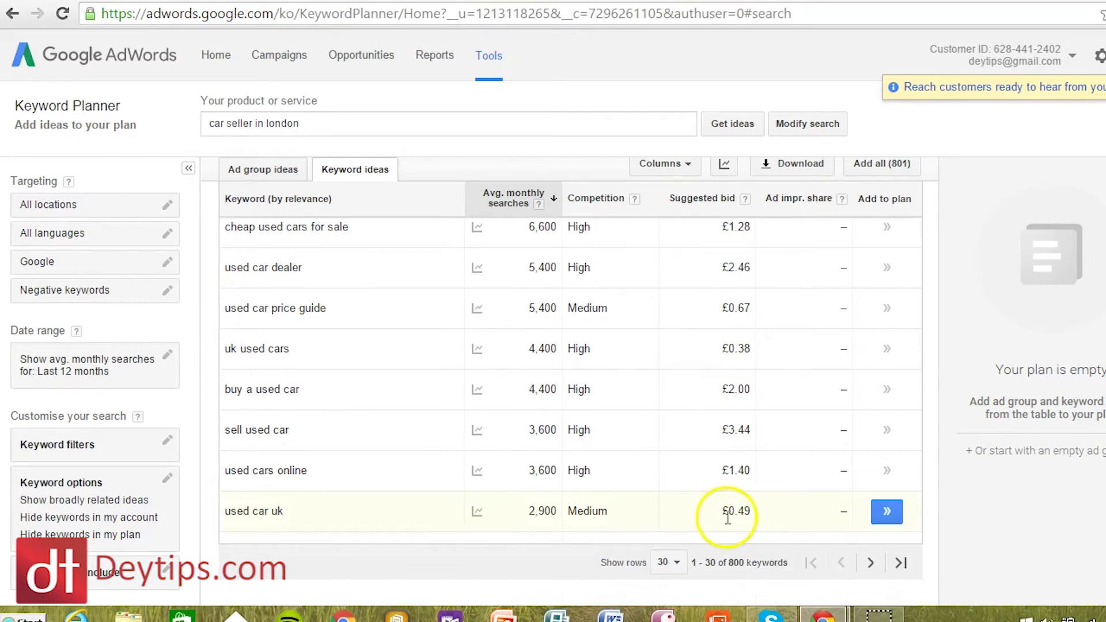
# Step: Page forward to keyword ideas 91–120 and copy the keyword "buy a car london"
pyautogui.click(870, 563)
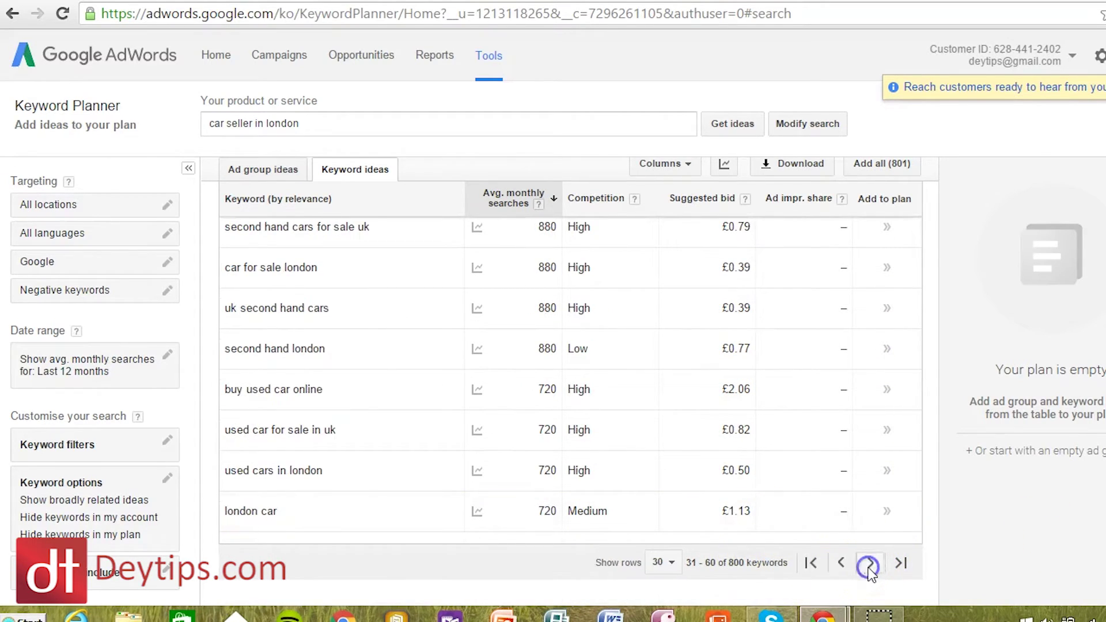
pyautogui.click(870, 567)
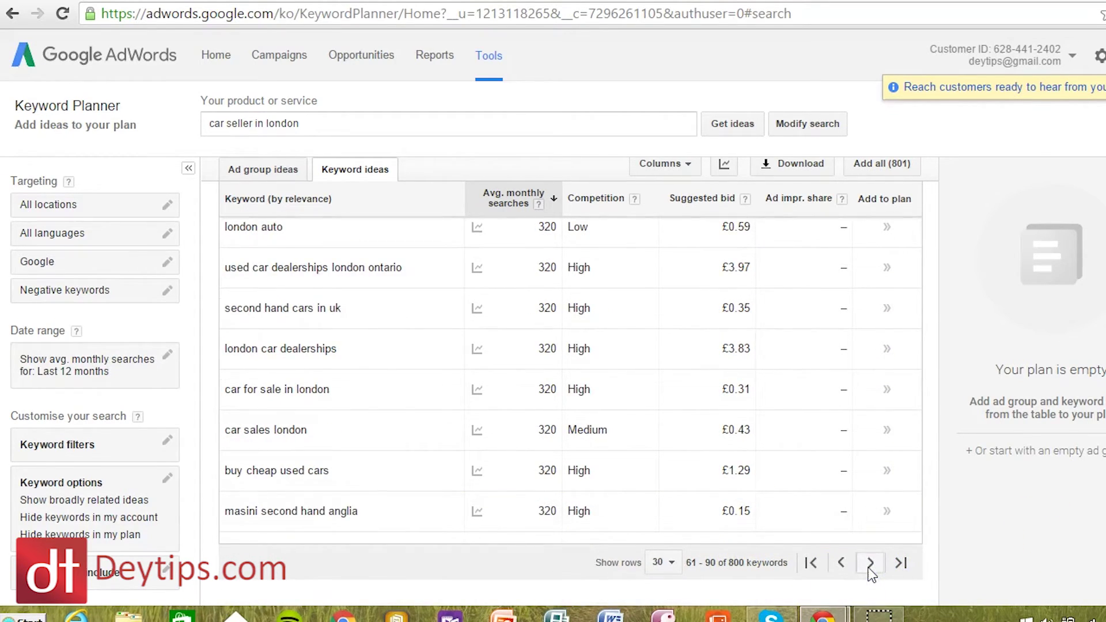
pyautogui.click(871, 565)
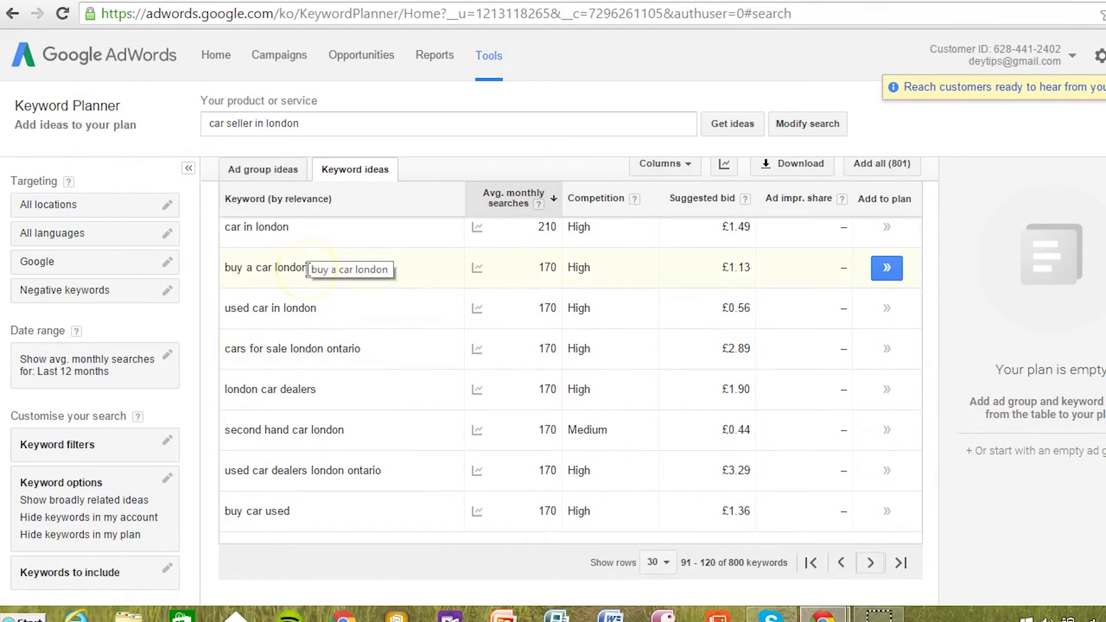
pyautogui.moveTo(308, 269)
pyautogui.mouseDown()
pyautogui.moveTo(237, 265)
pyautogui.moveTo(324, 267)
pyautogui.mouseUp()
pyautogui.hotkey('ctrl', 'c')
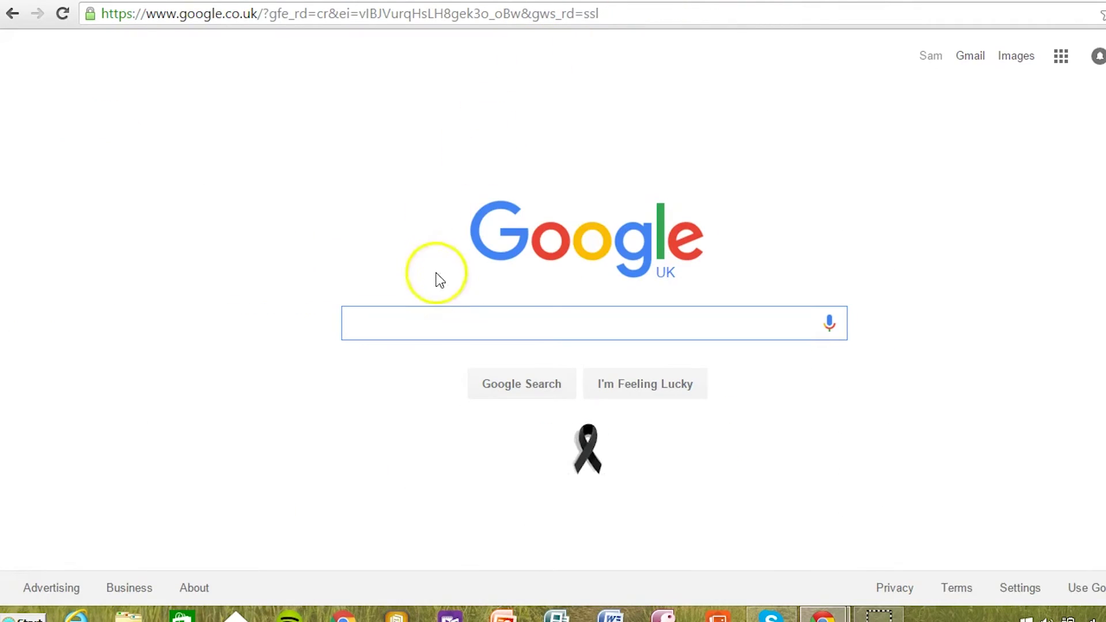
# Step: Search Google for the copied keyword "buy a car london" and look over the results down to the related searches
pyautogui.click(424, 322)
pyautogui.hotkey('ctrl', 'v')
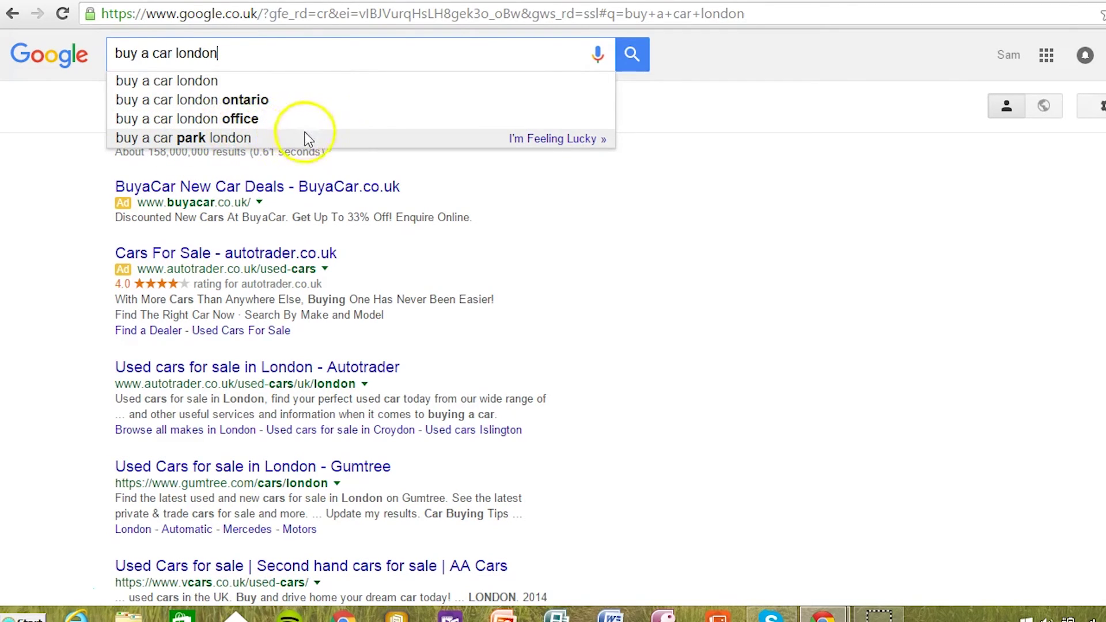
pyautogui.click(740, 139)
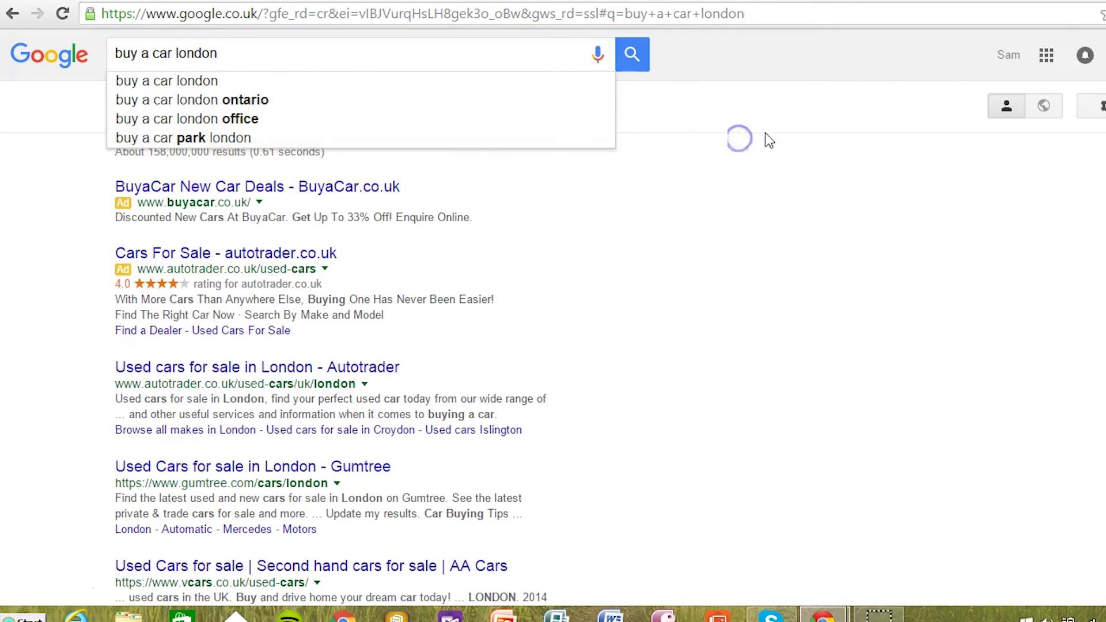
pyautogui.scroll(-15, 334, 318)
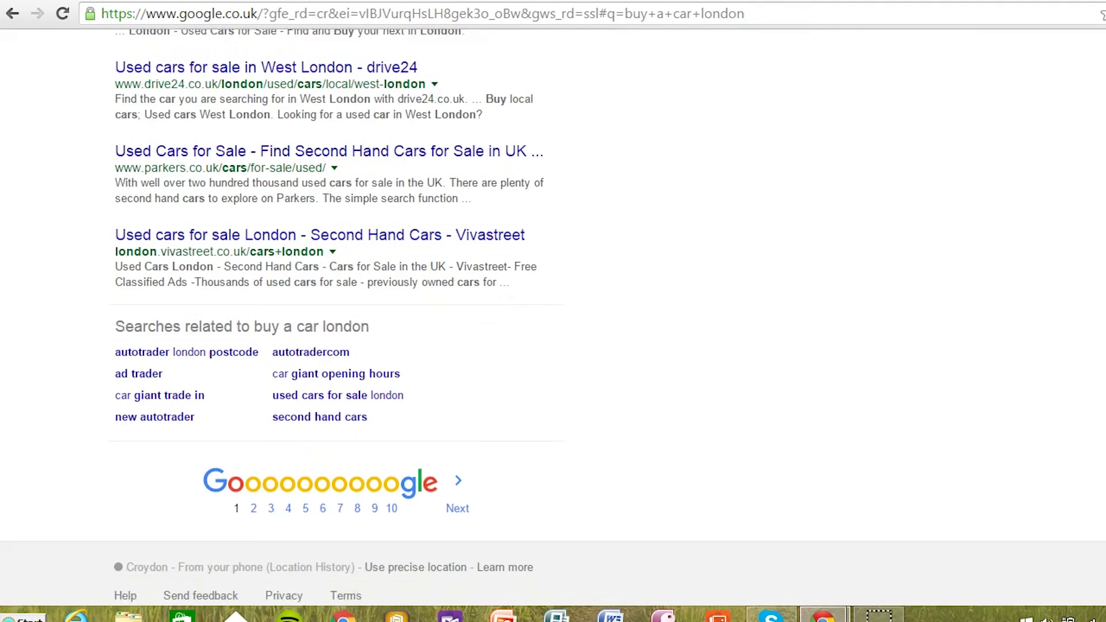